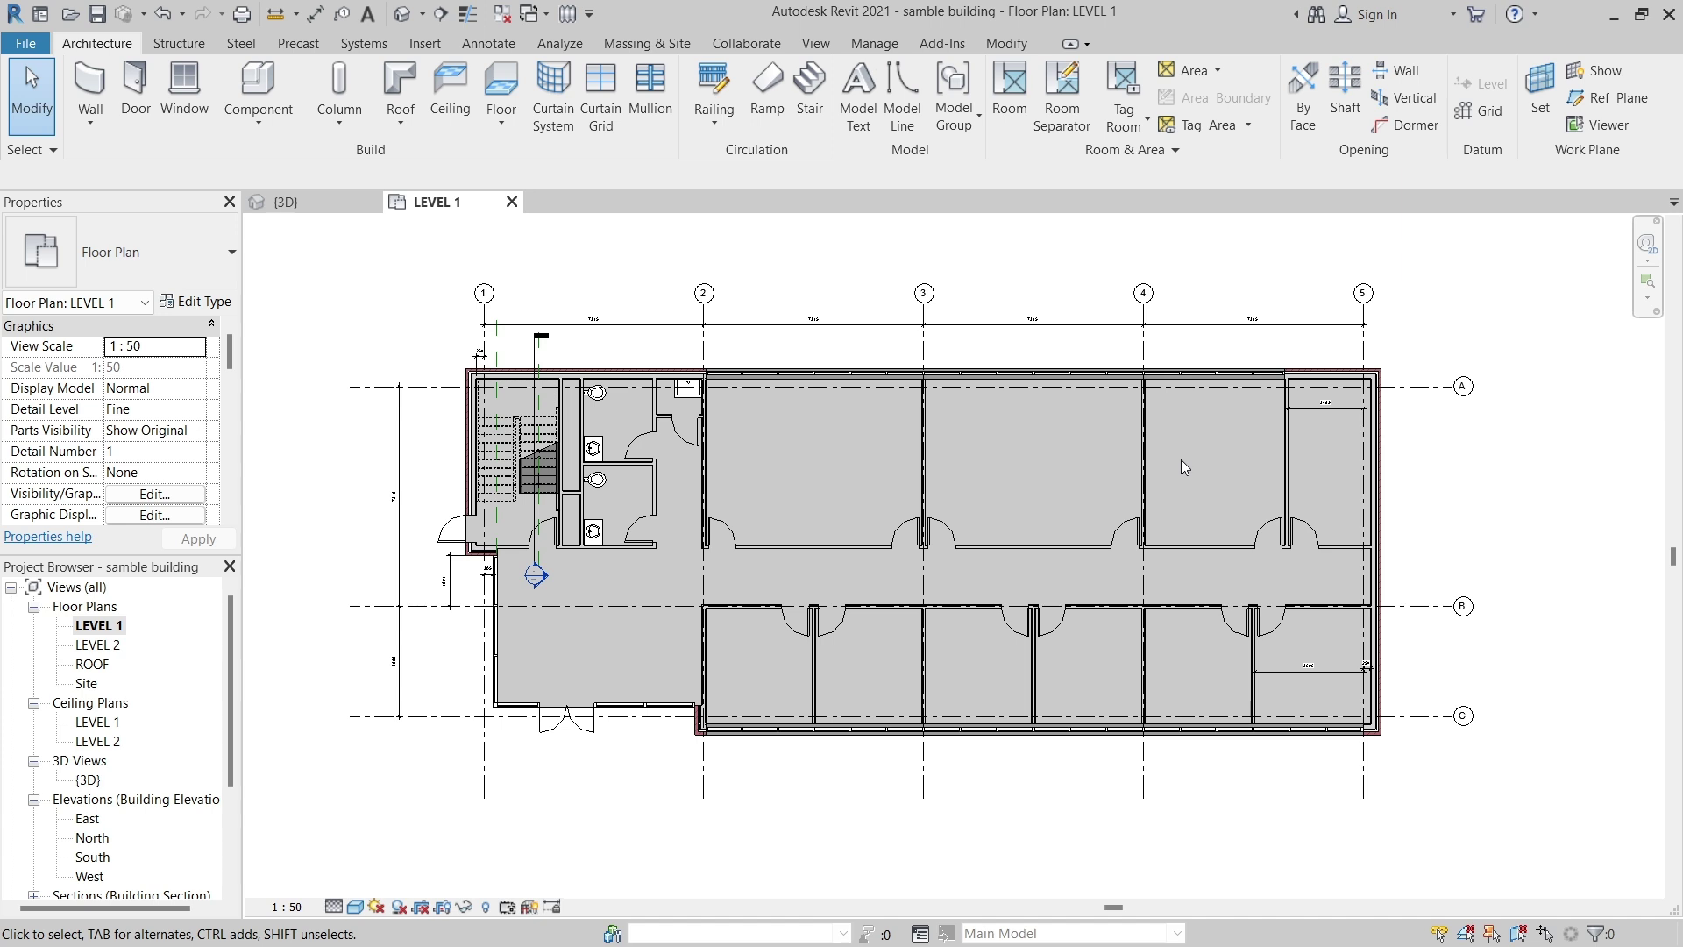
- Switch to the View ribbon tab to reach the view template tools
left_click(822, 43)
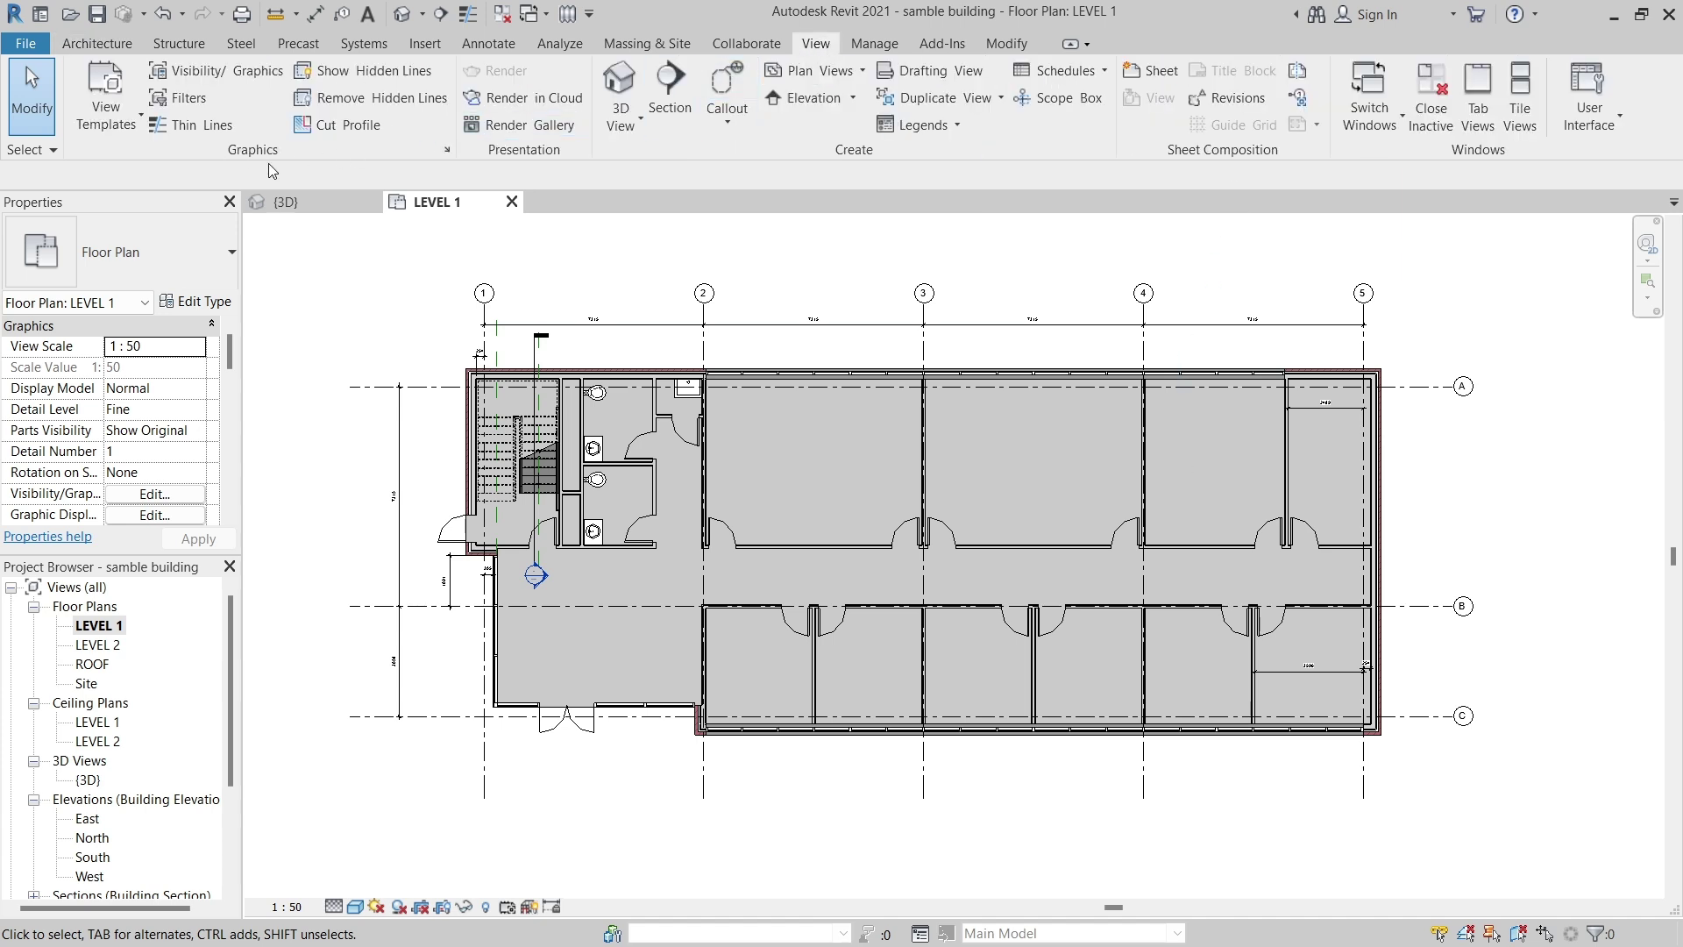
- Create a view template from the current LEVEL 1 view named 'FLP-Architecture plan'
left_click(109, 120)
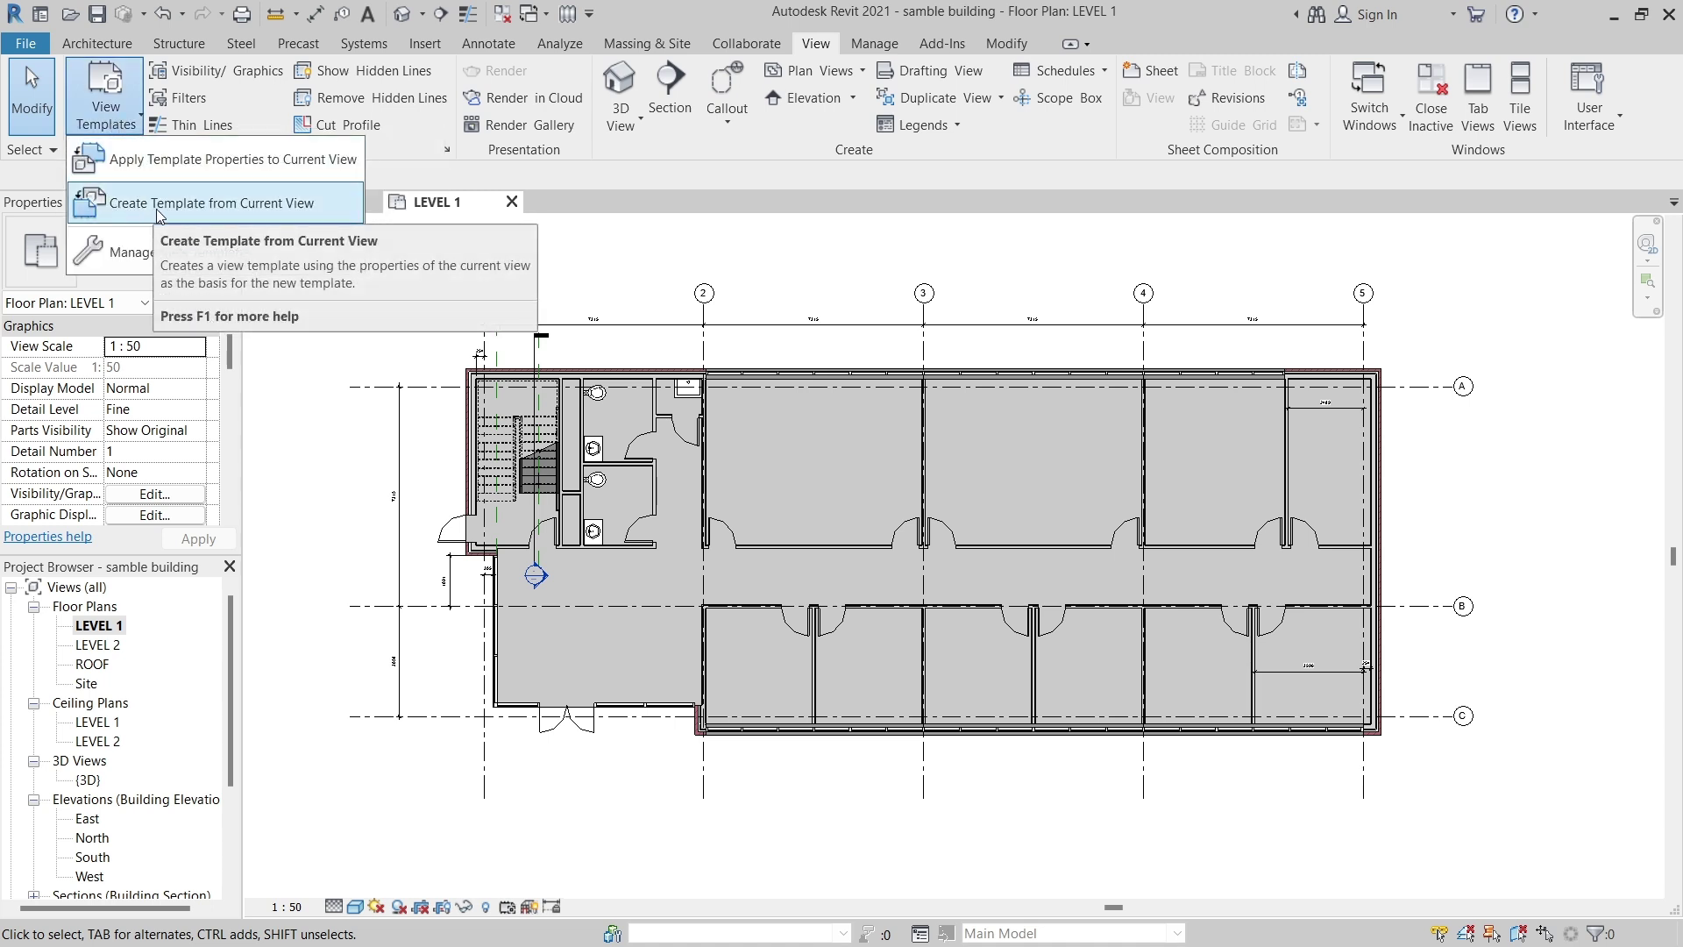
left_click(213, 203)
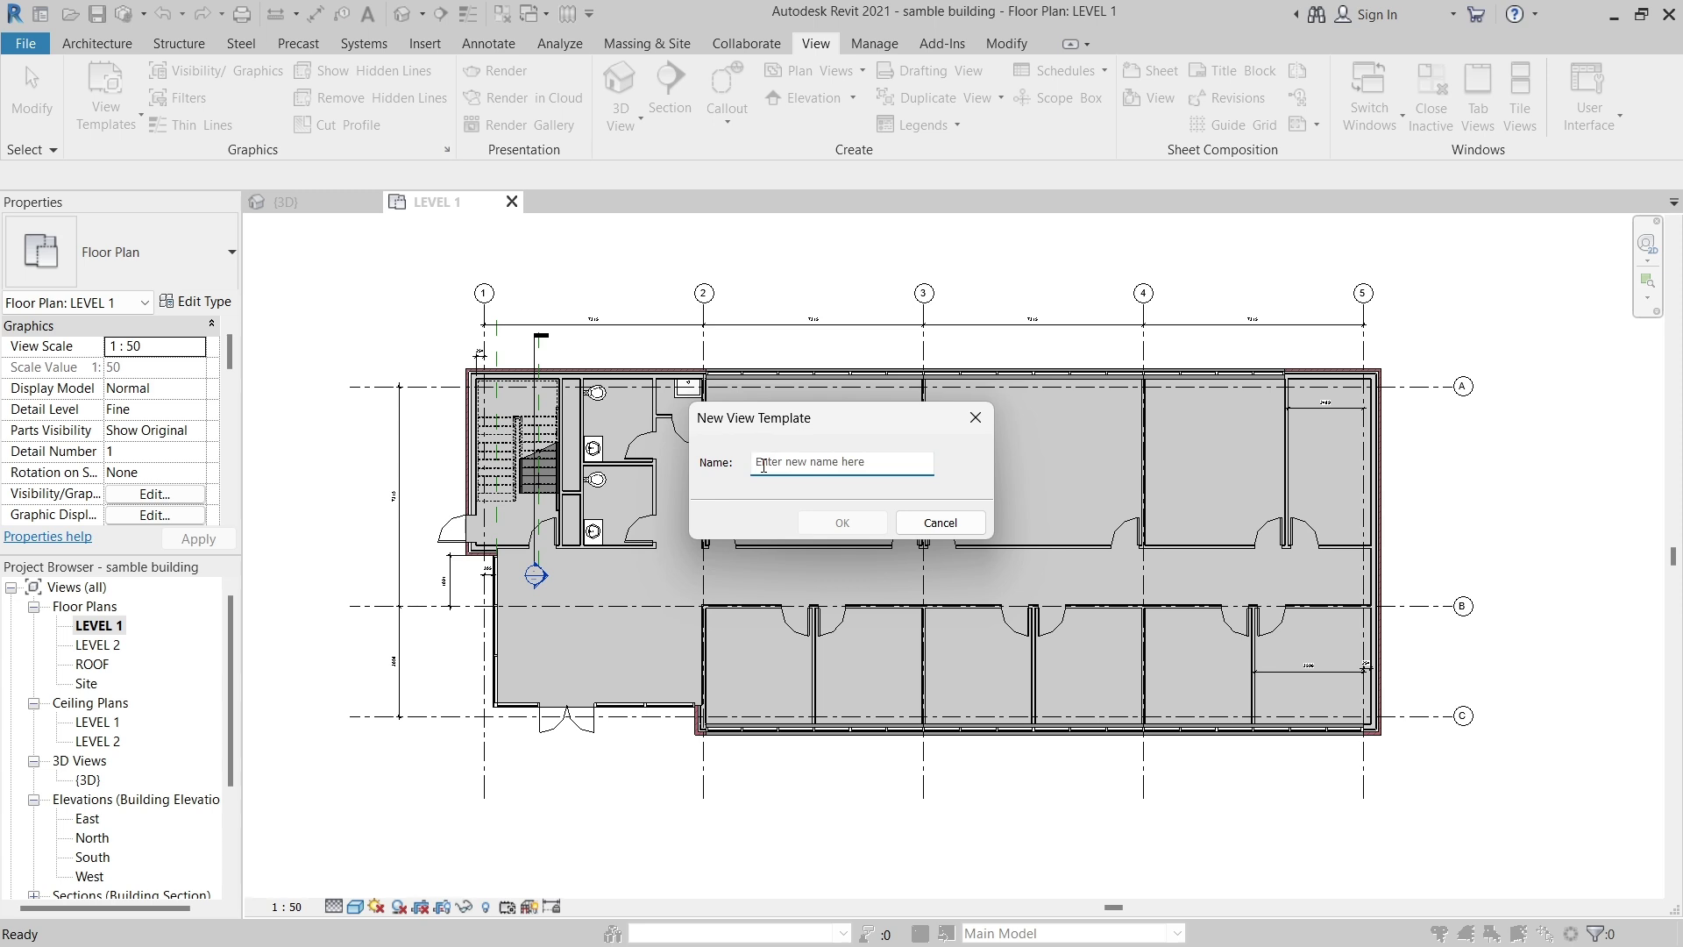
key("Caps_Lock")
type("FLP")
key("Caps_Lock")
type("-")
key("Caps_Lock")
type("A")
key("Caps_Lock")
type("ect")
left_click(807, 519)
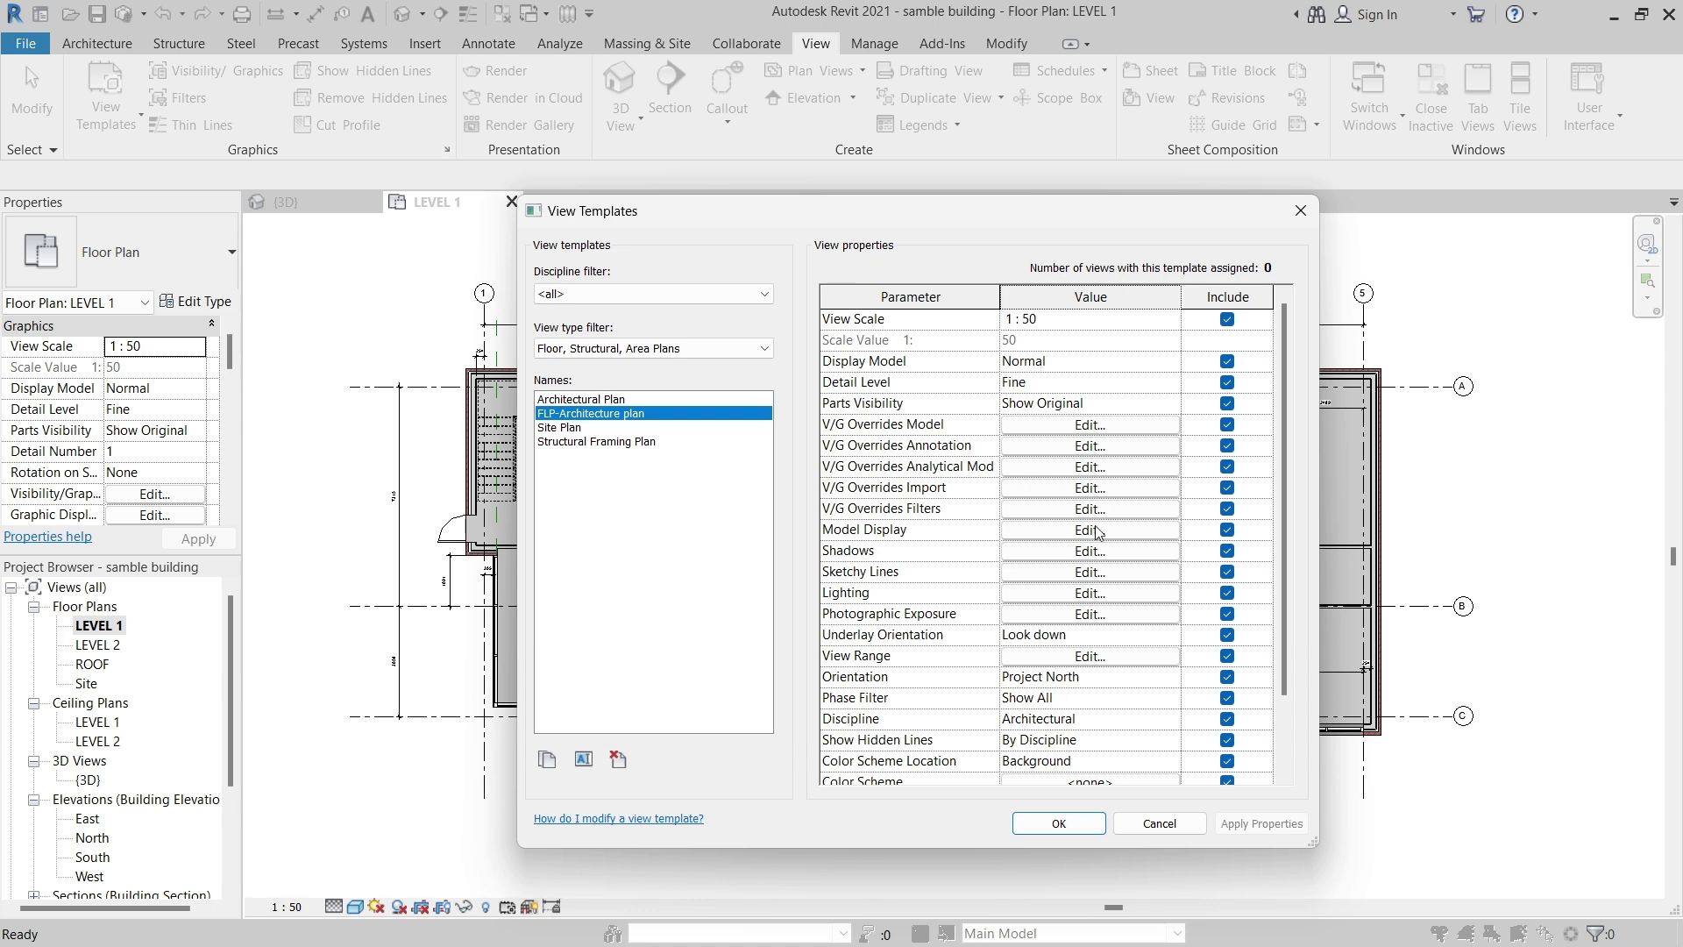
- Clear the Include checkbox for View Range in the FLP-Architecture plan template
left_click_drag(1286, 431, 1280, 397)
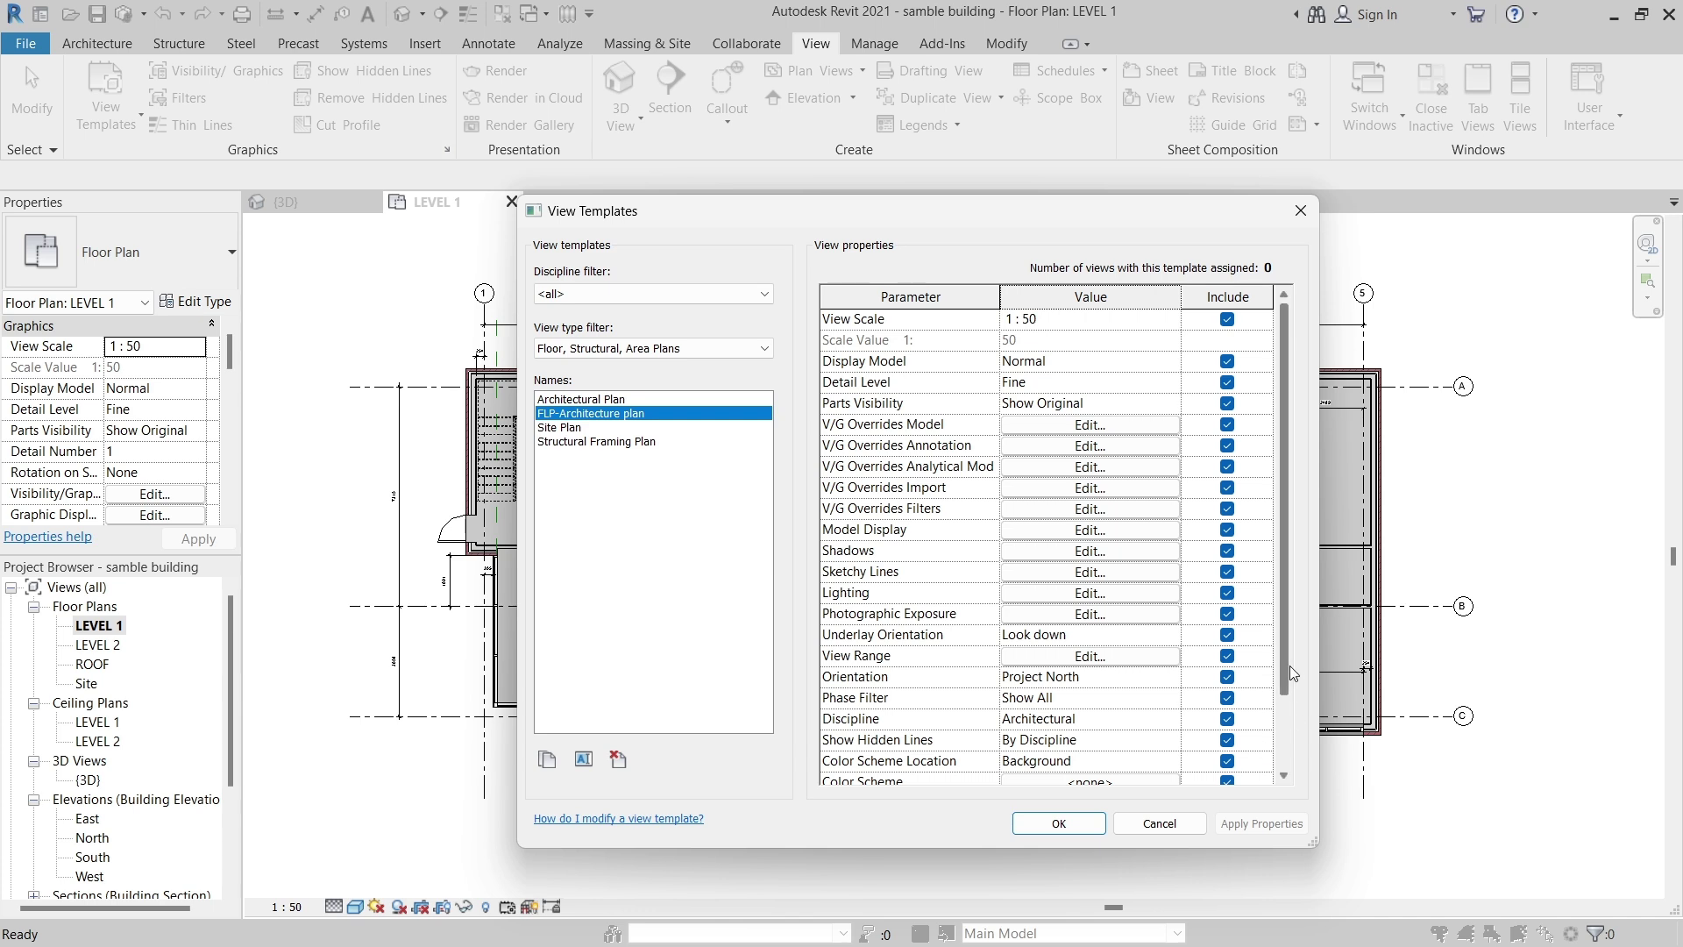
scroll(1280, 693, "down", 3)
scroll(1276, 666, "up", 3)
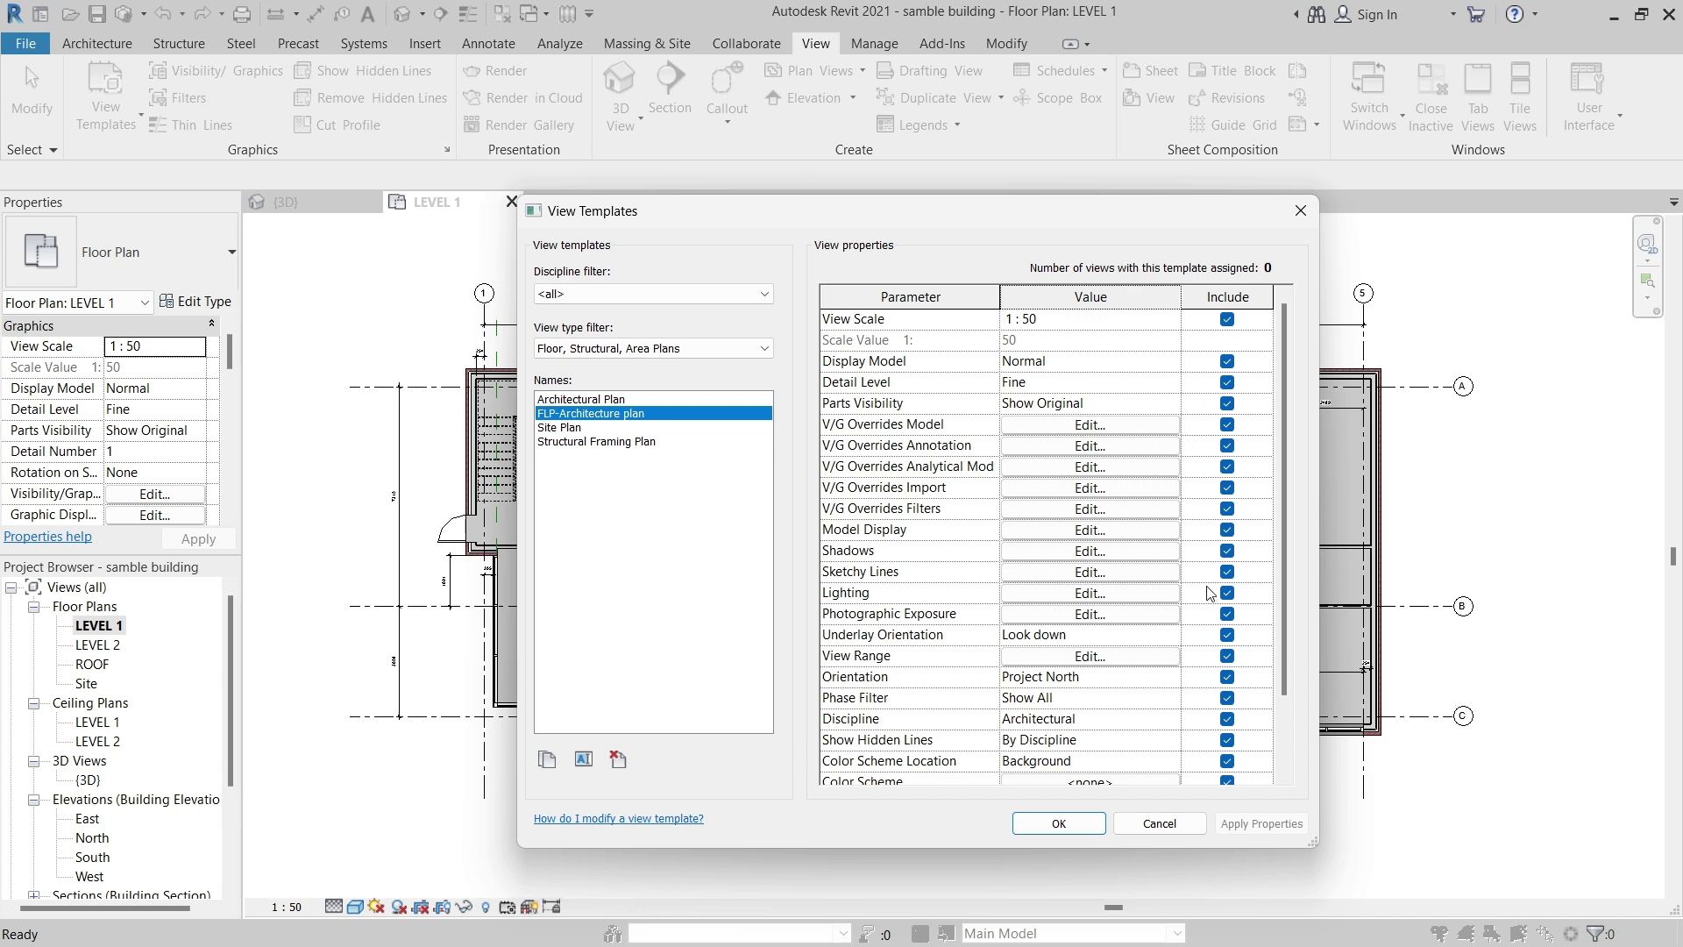
left_click(1227, 657)
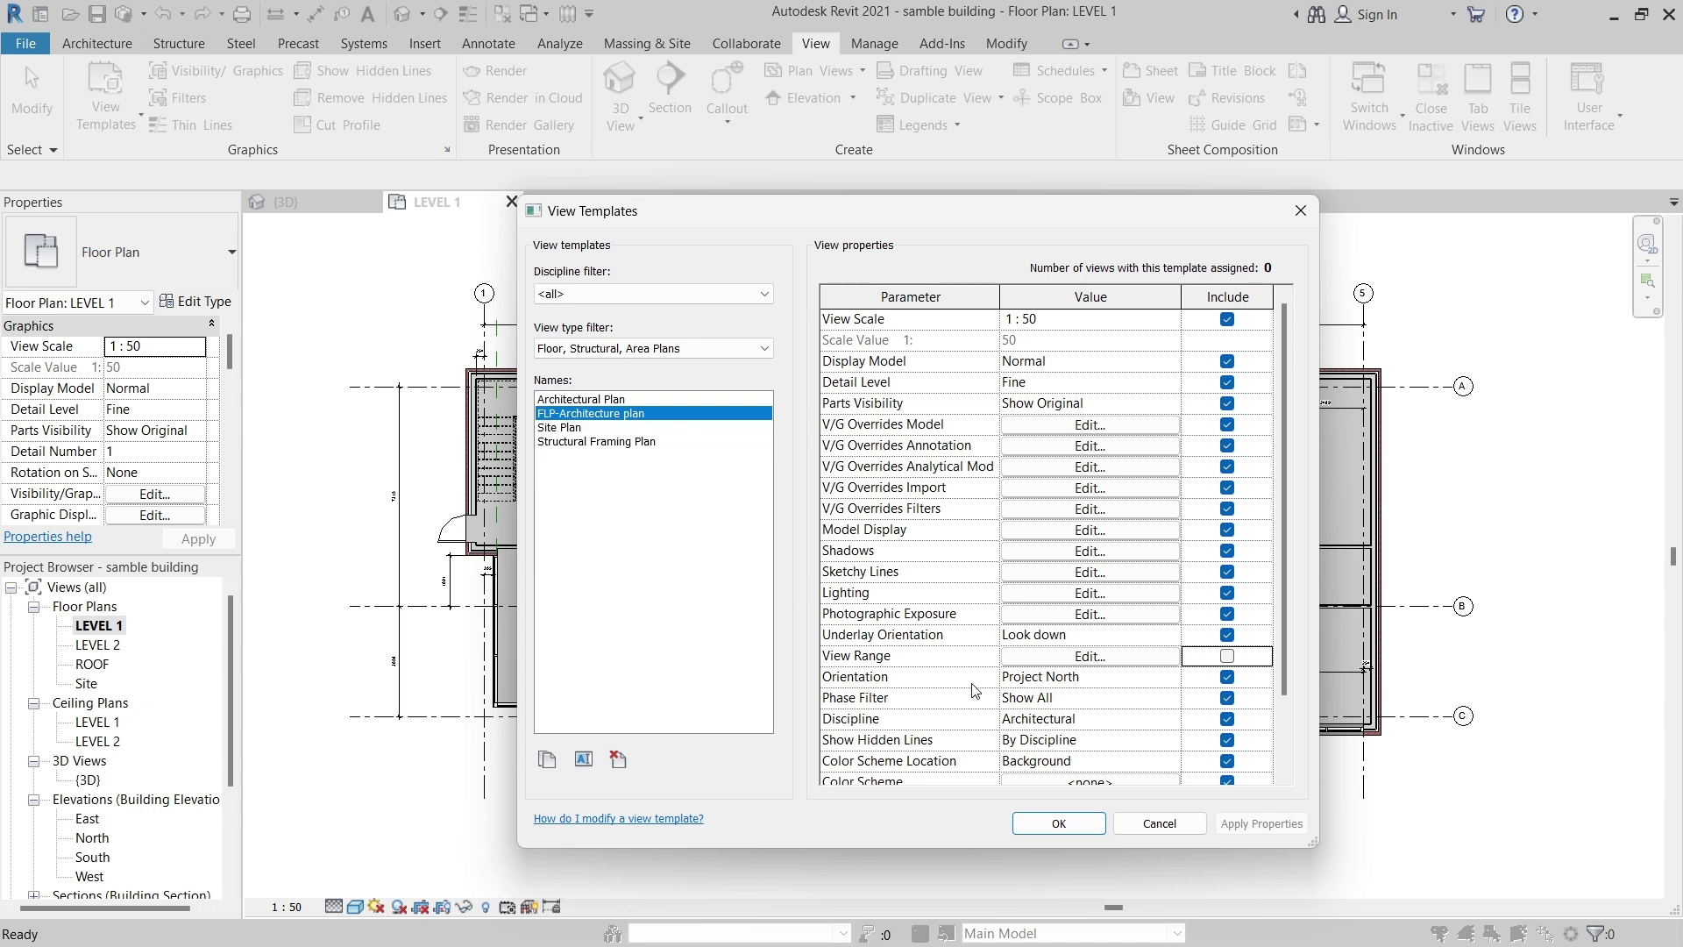
- Re-include View Range and open the template's V/G Overrides Model settings
left_click(1227, 657)
left_click(1095, 428)
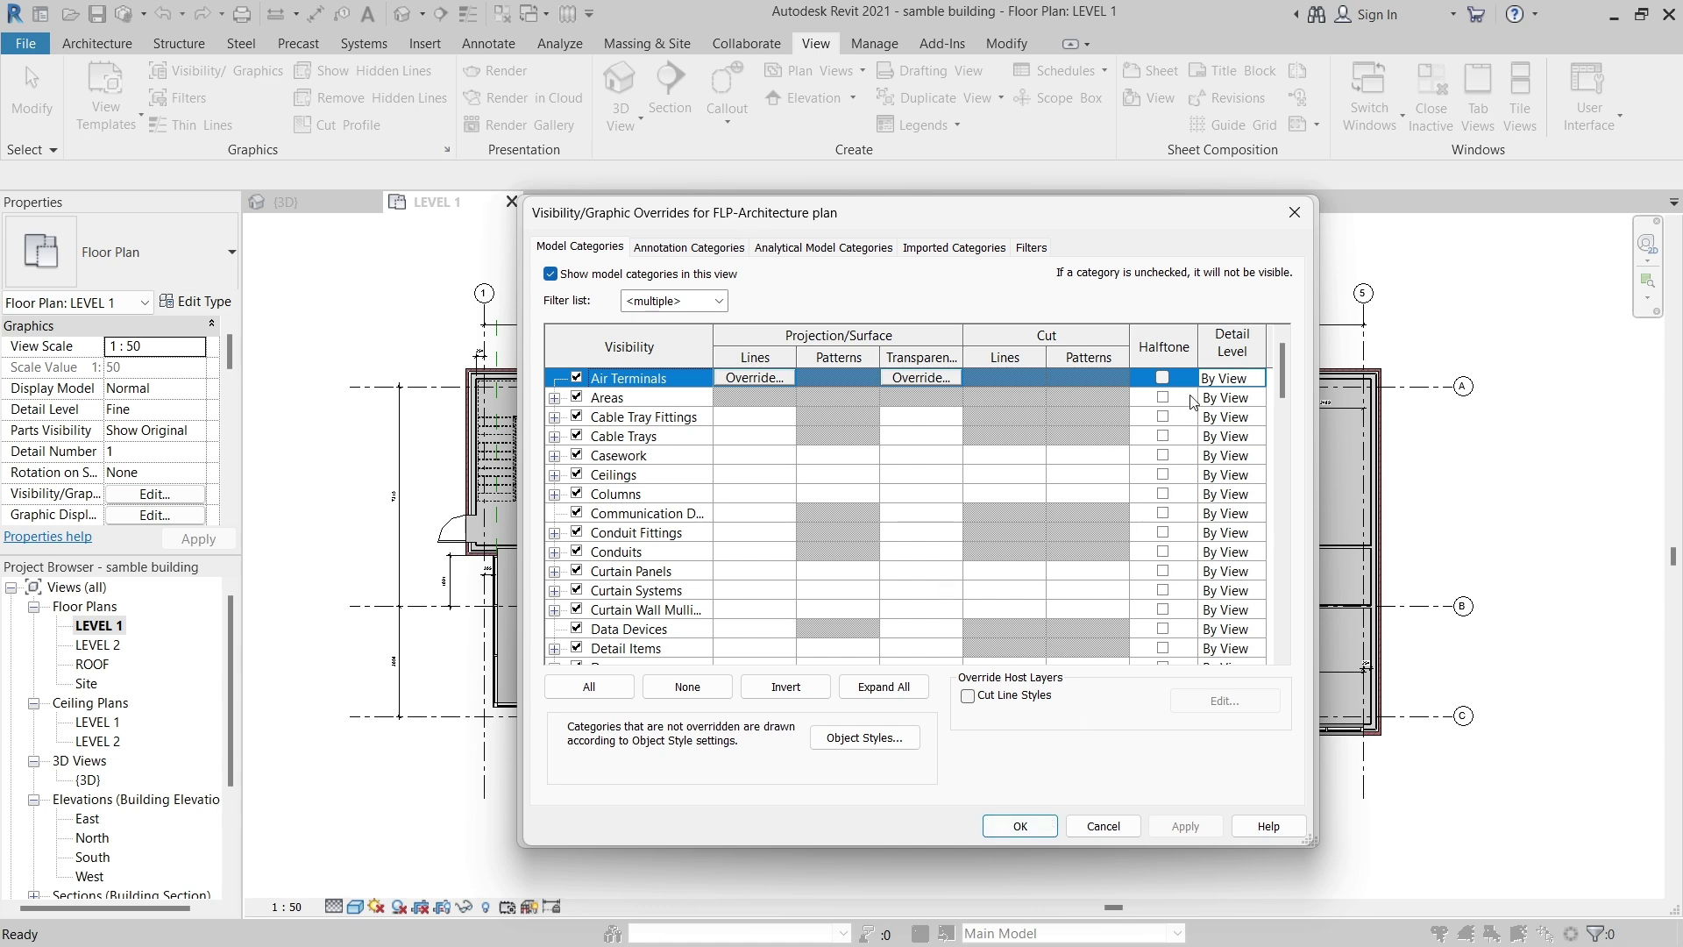
- Accept the Visibility/Graphic Overrides and View Templates dialogs without further changes
left_click_drag(1284, 380, 1283, 559)
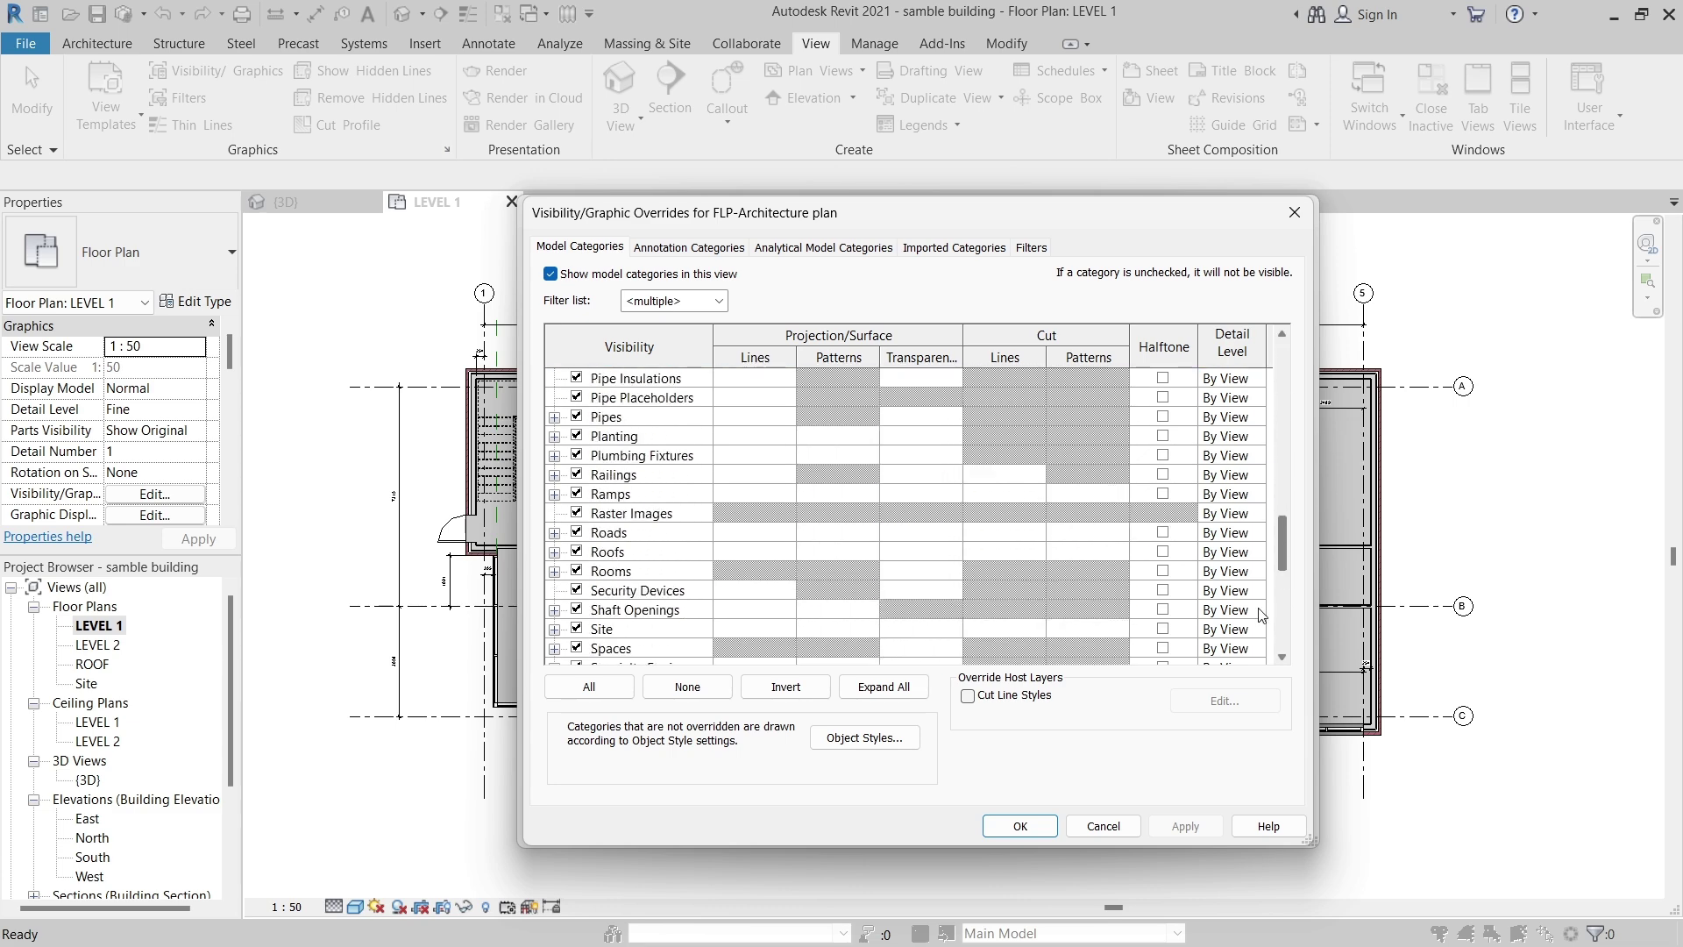
left_click(1021, 827)
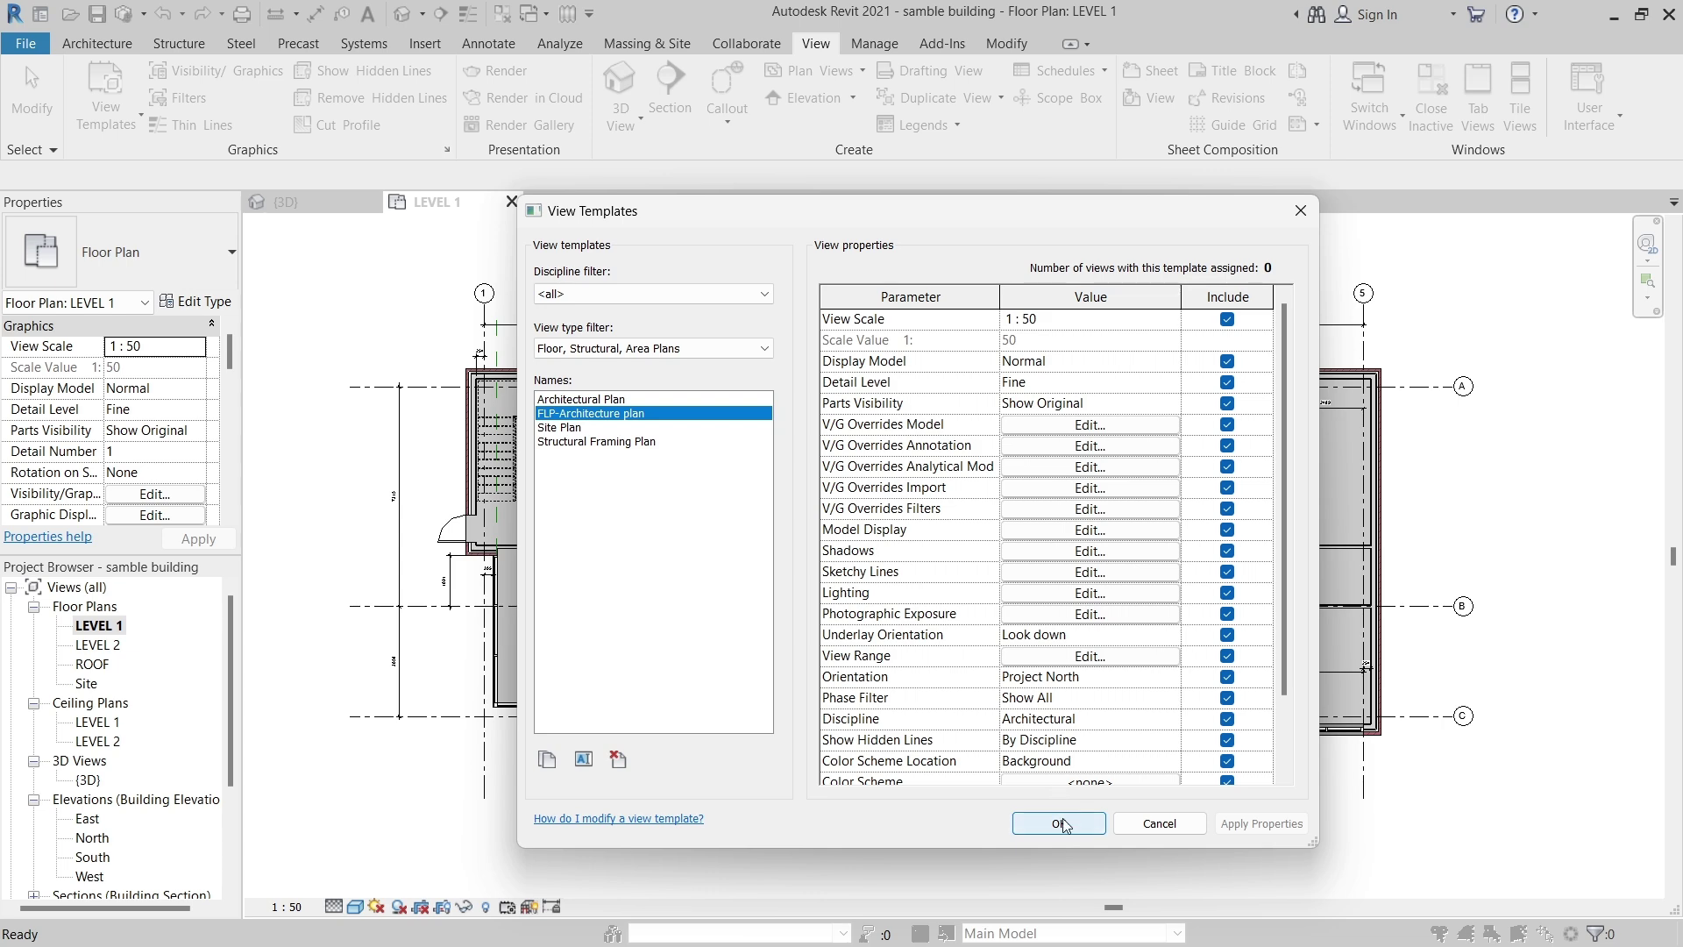
left_click(1061, 824)
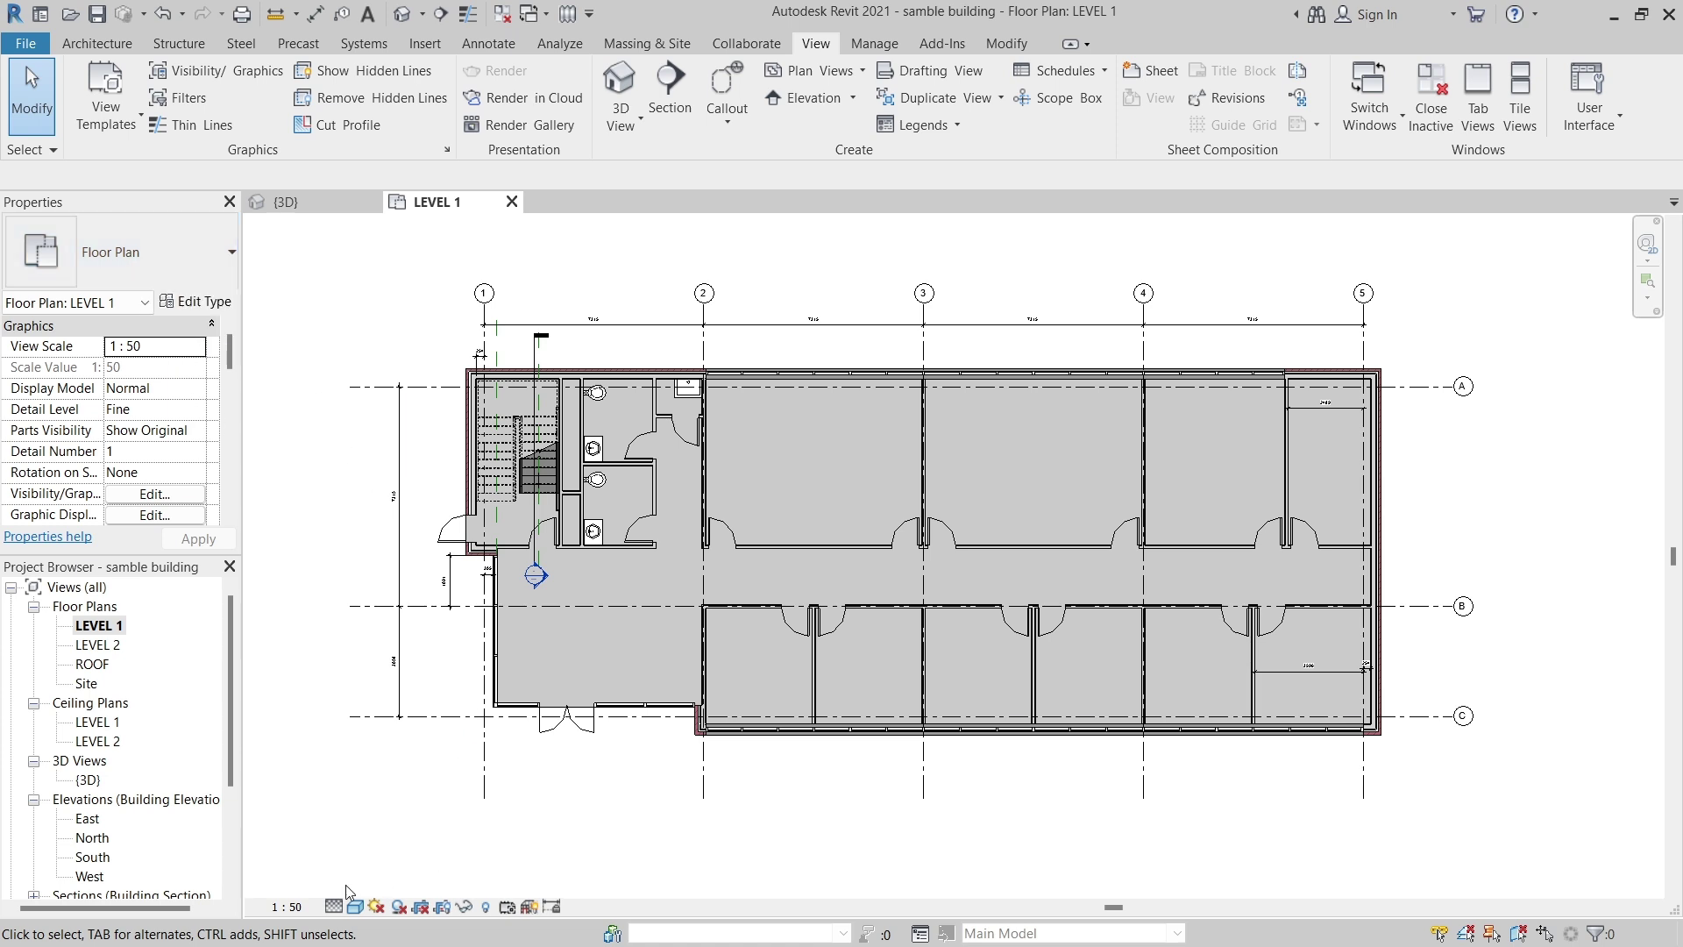
- Change the LEVEL 1 view scale, trying 1 : 10 then settling on 1 : 100
left_click(303, 907)
left_click(310, 684)
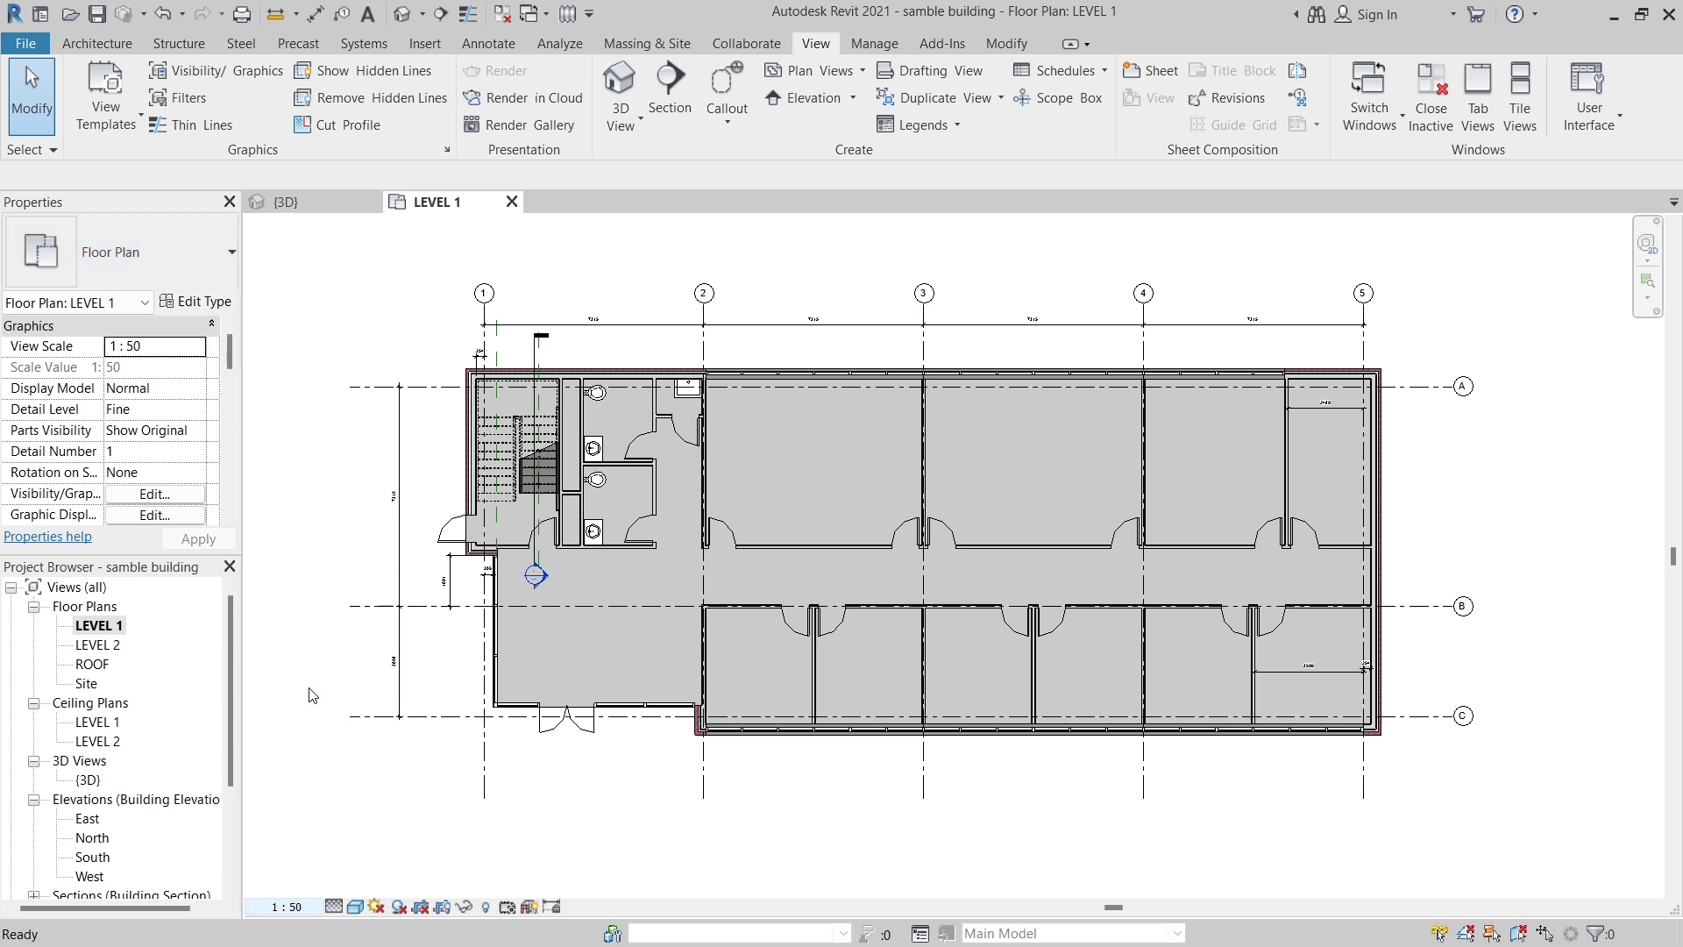
left_click(282, 906)
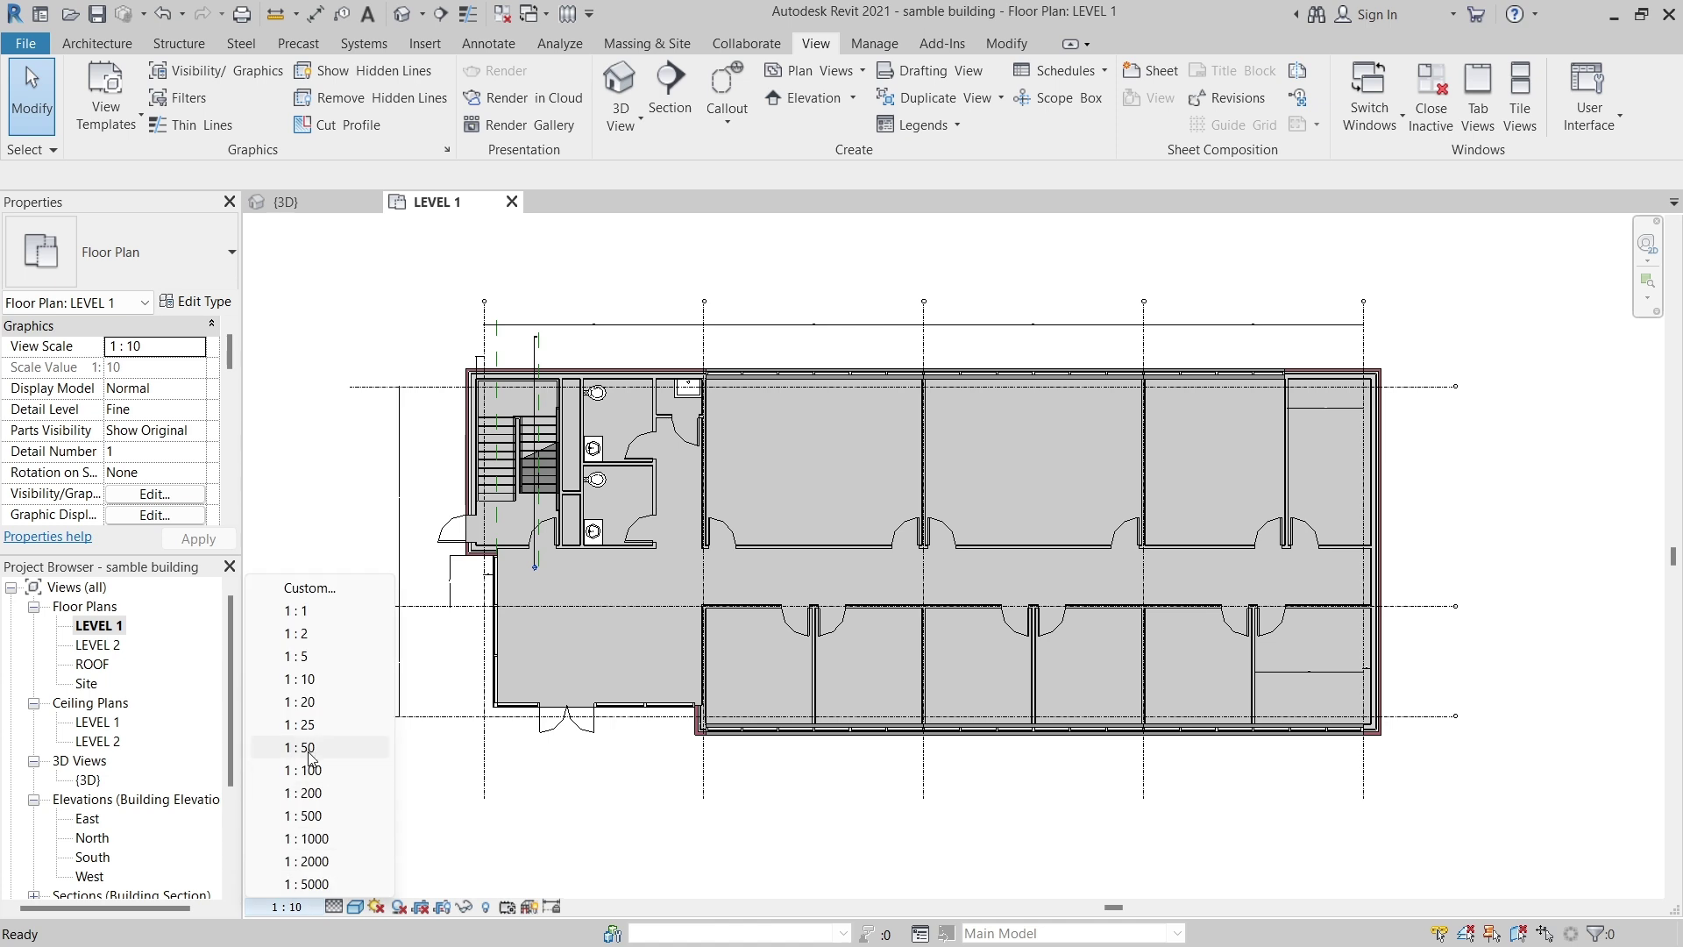
left_click(302, 770)
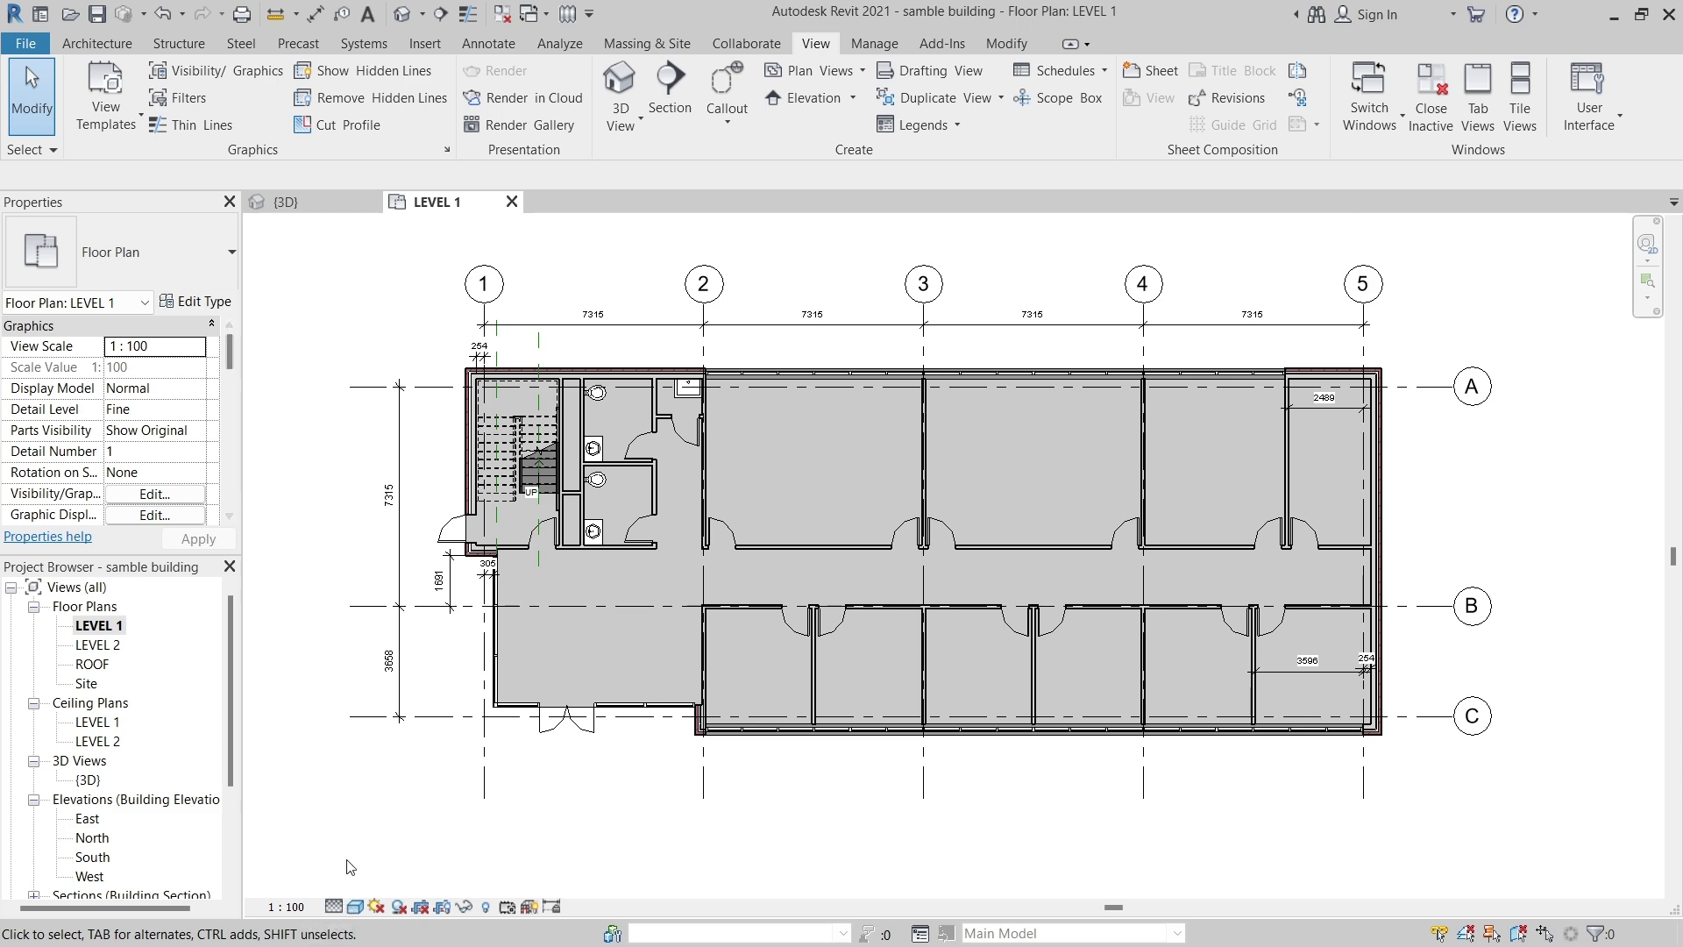
- Use VG to turn off Topography and Walls visibility in LEVEL 1
key("v")
key("g")
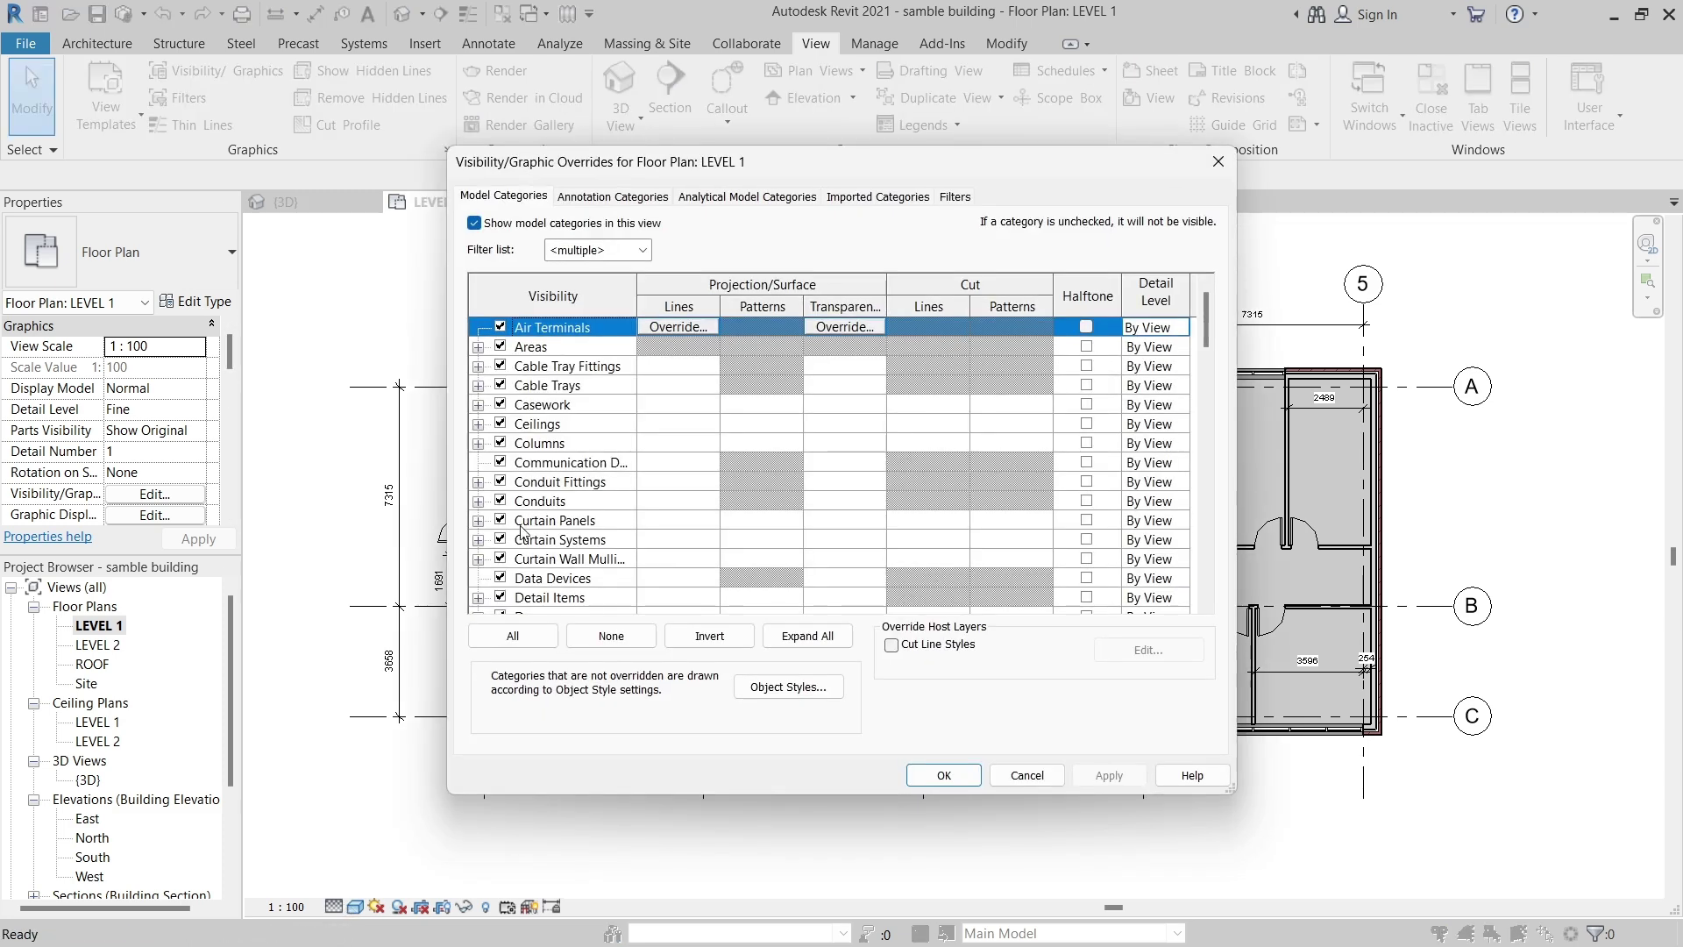
scroll(532, 526, "down", 7)
scroll(532, 595, "down", 13)
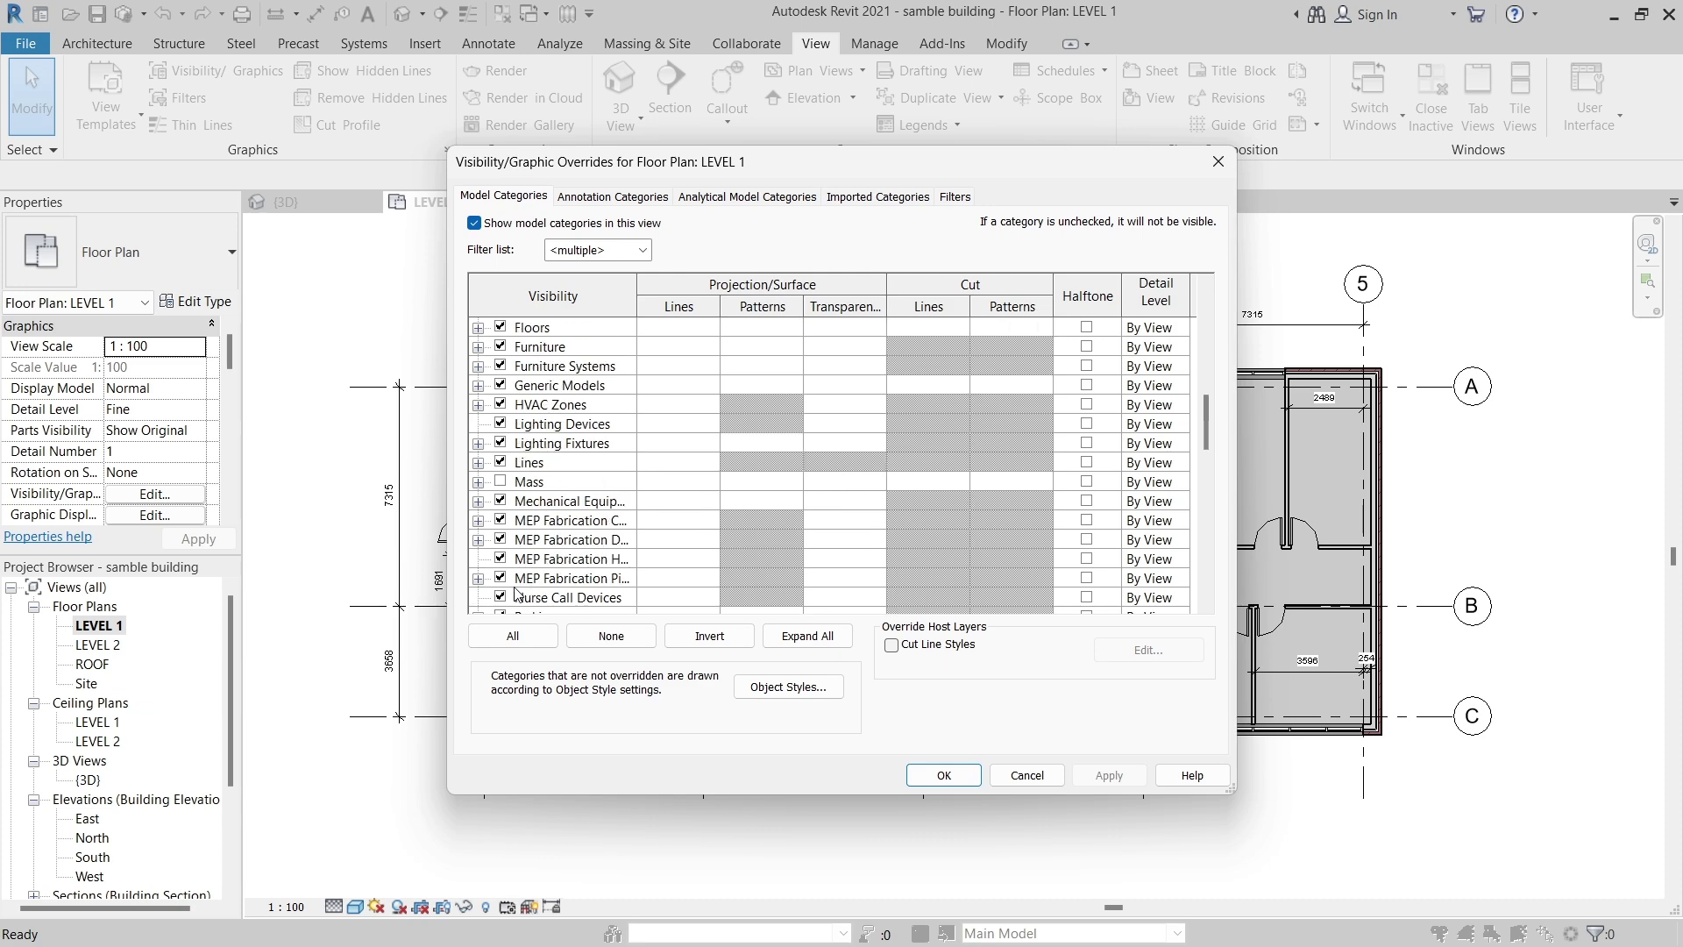
scroll(518, 594, "down", 5)
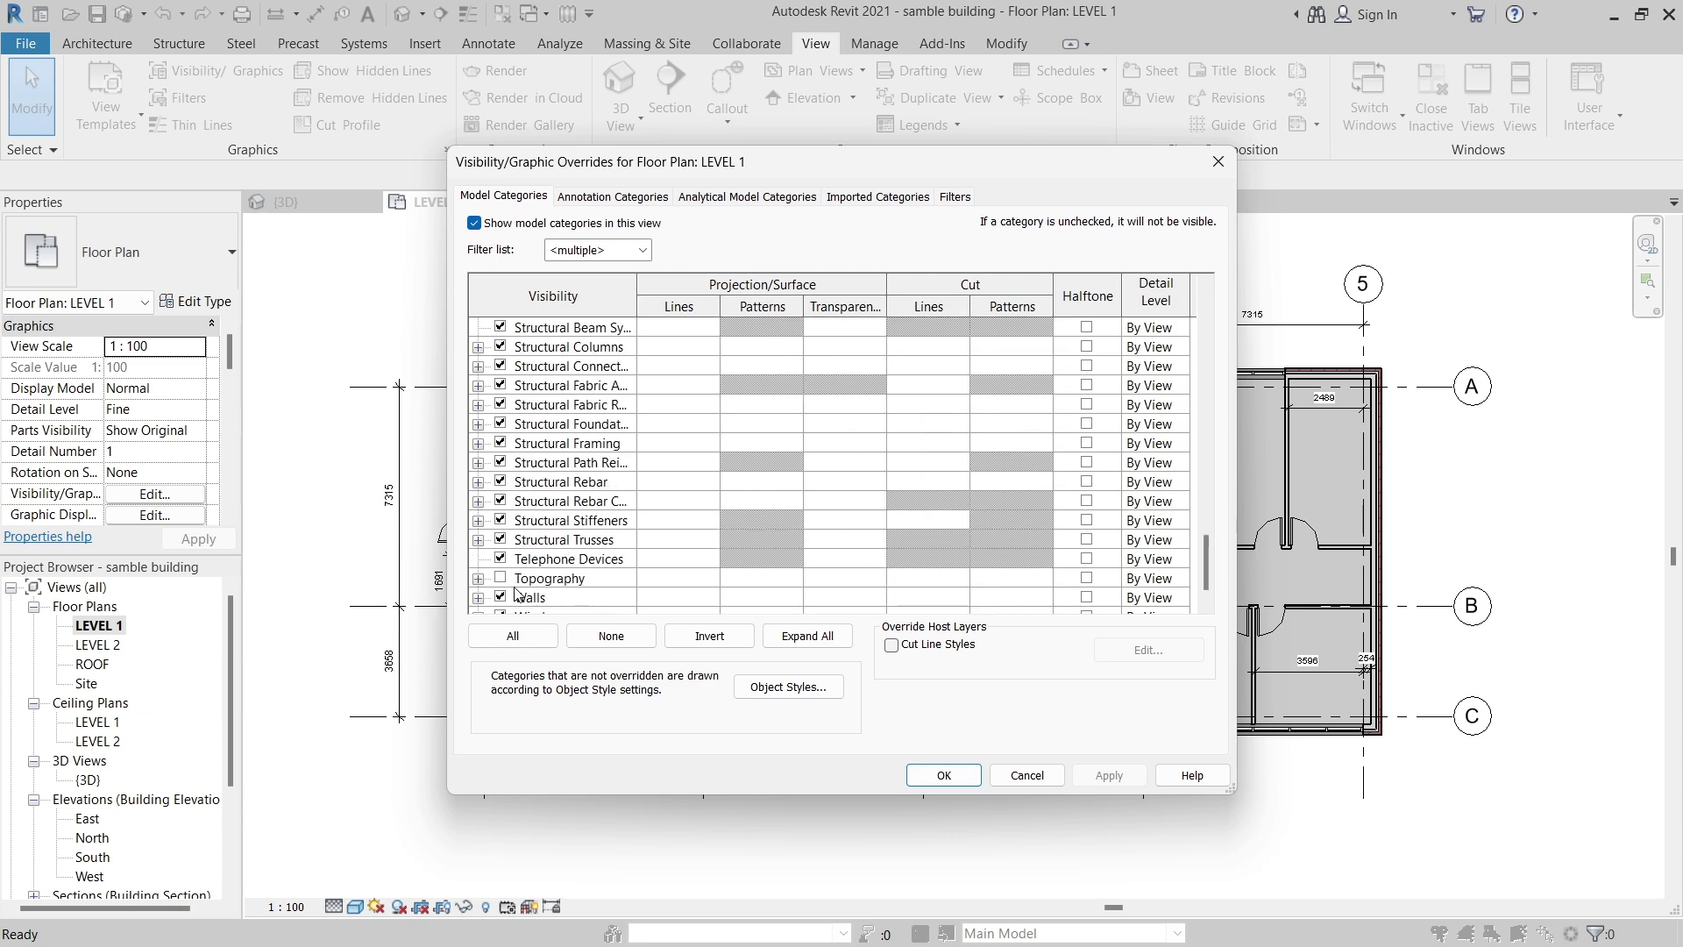
left_click(500, 521)
left_click(502, 550)
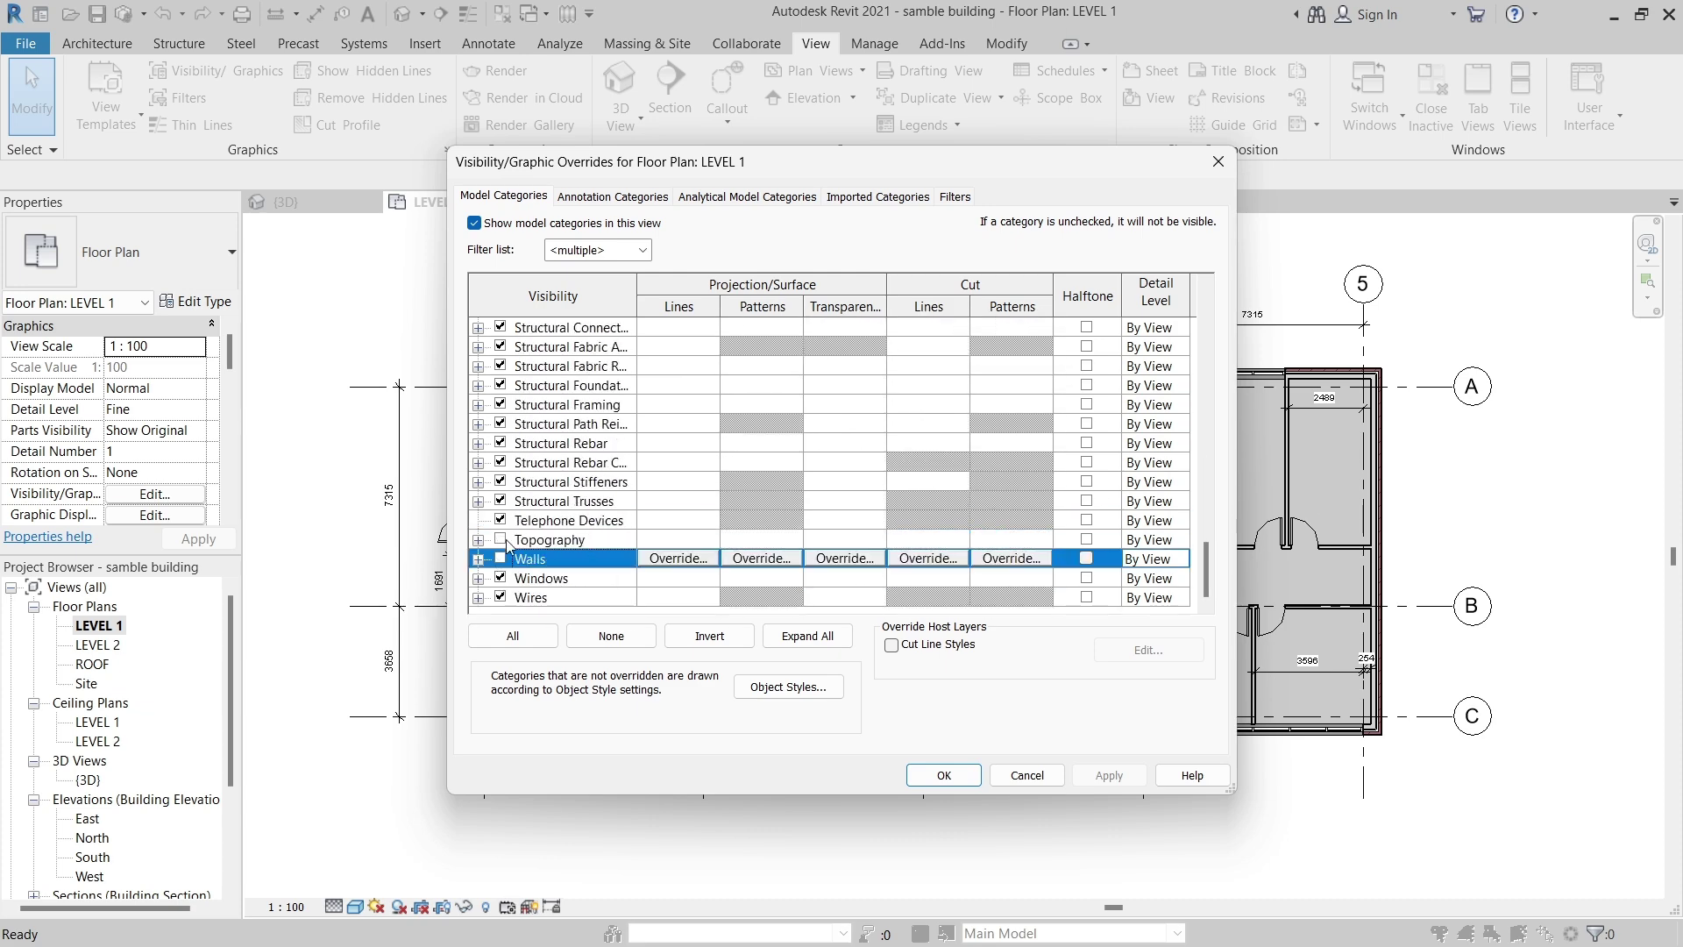
left_click(944, 775)
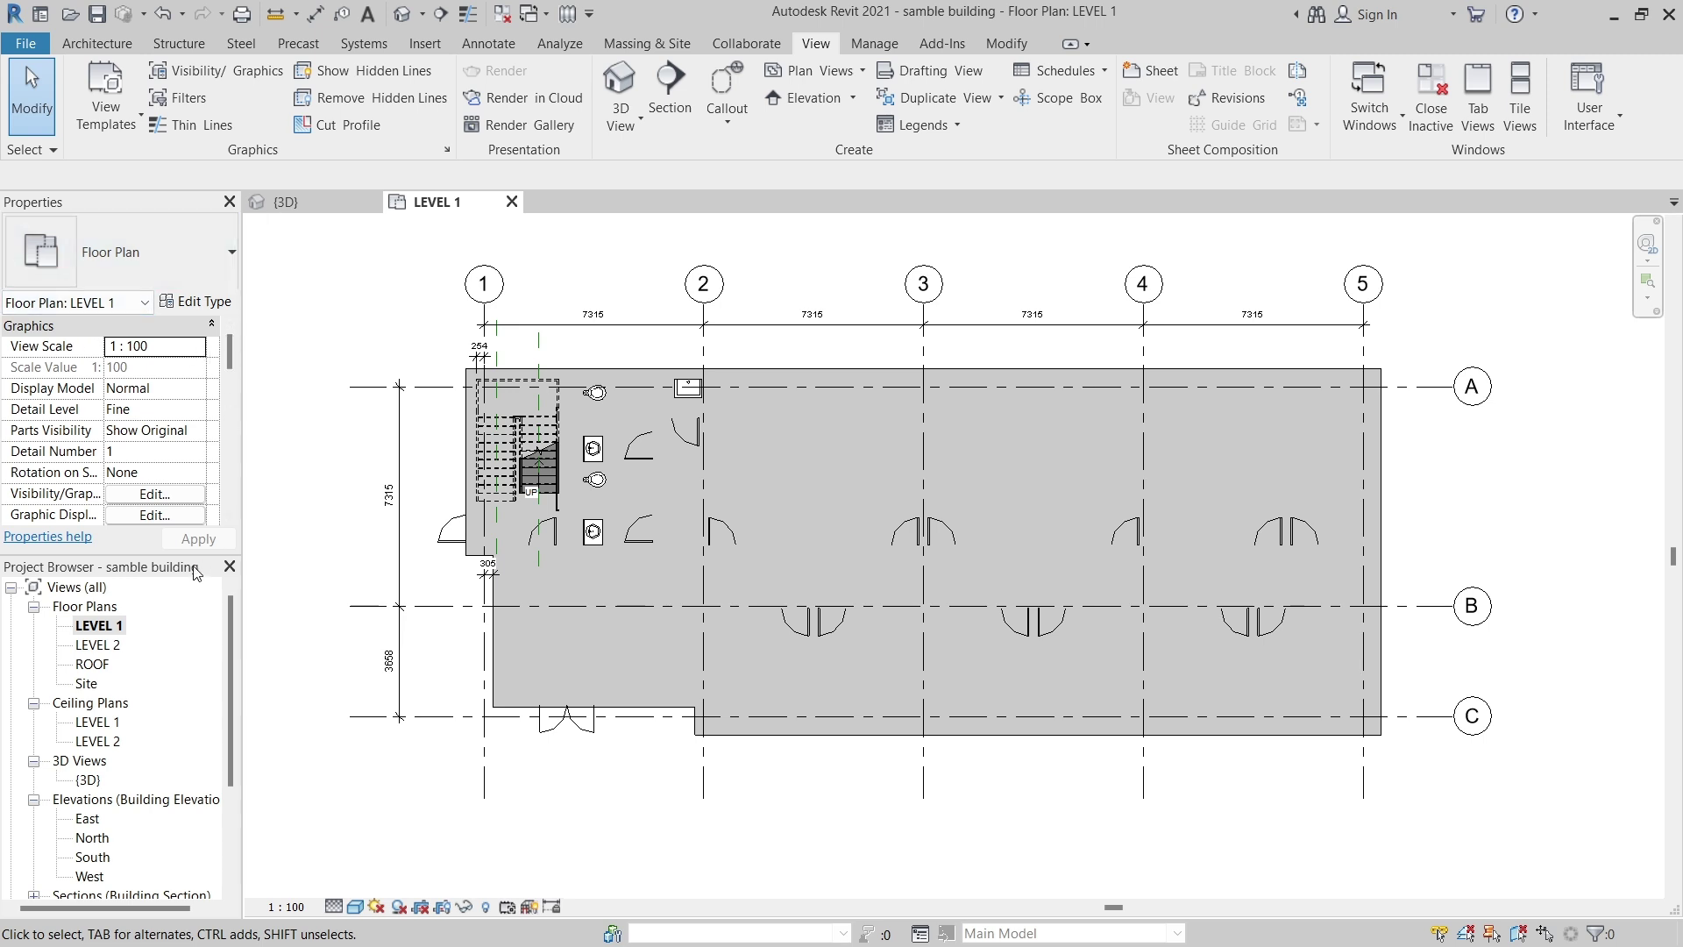
- Apply the 'FLP-Architecture plan' template properties to the LEVEL 1 view
mouse_move(225, 355)
left_mouse_down()
mouse_move(228, 393)
mouse_move(229, 346)
left_mouse_up()
left_click(109, 101)
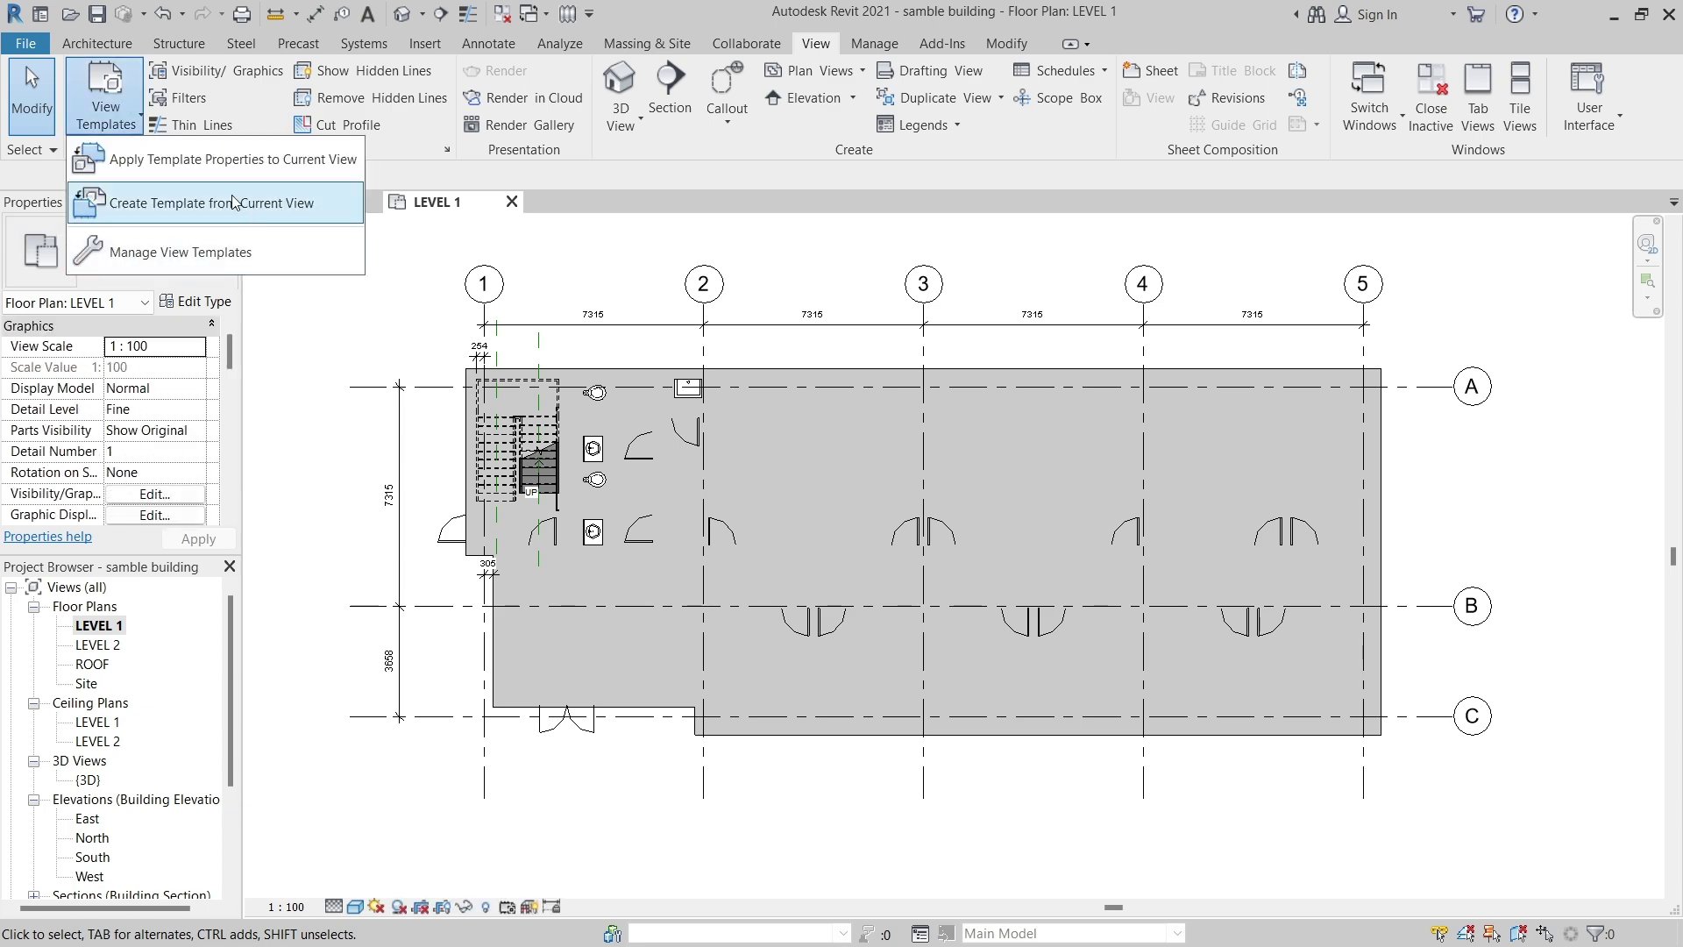
left_click(233, 159)
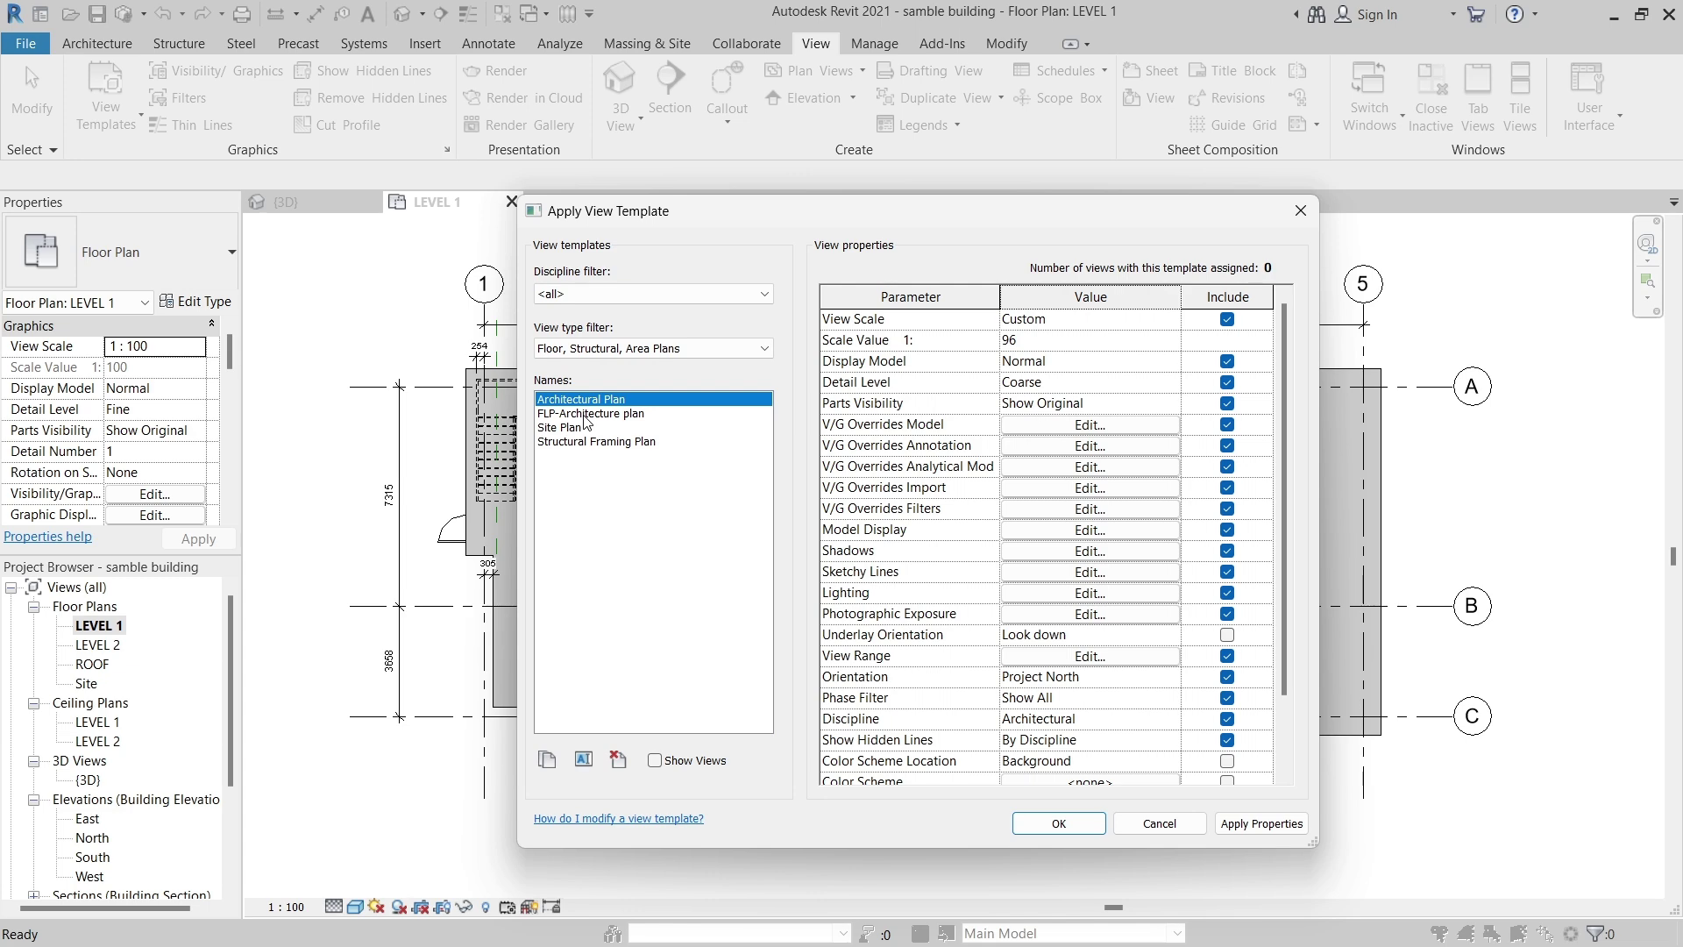
left_click(586, 416)
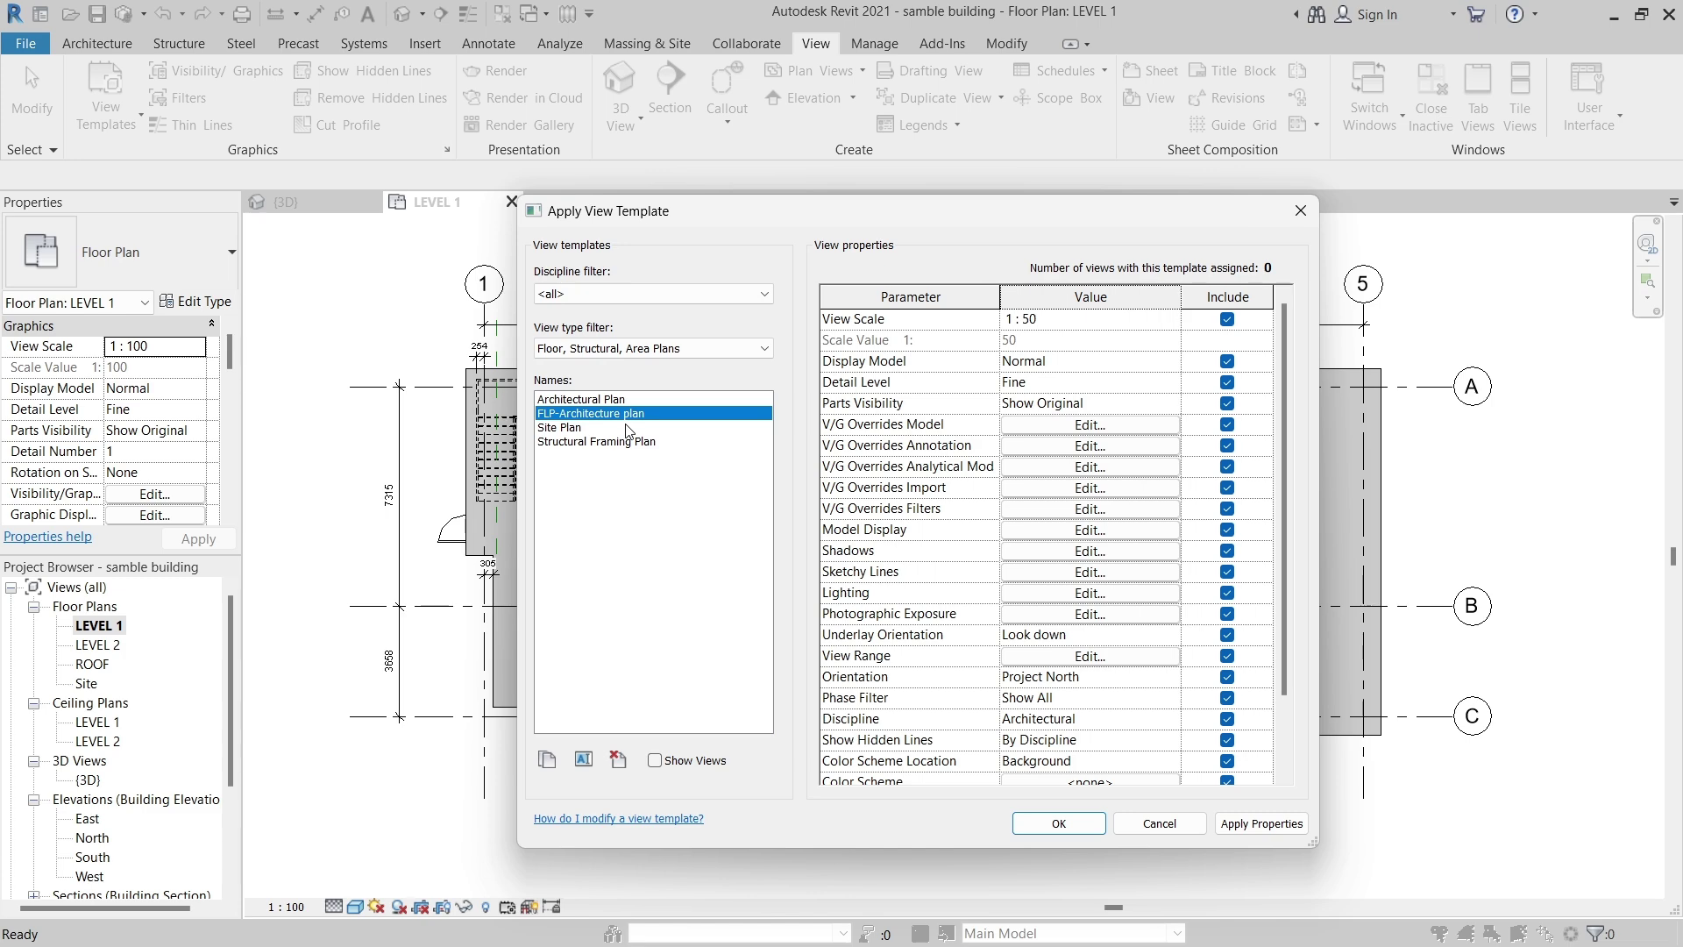
left_click(1061, 824)
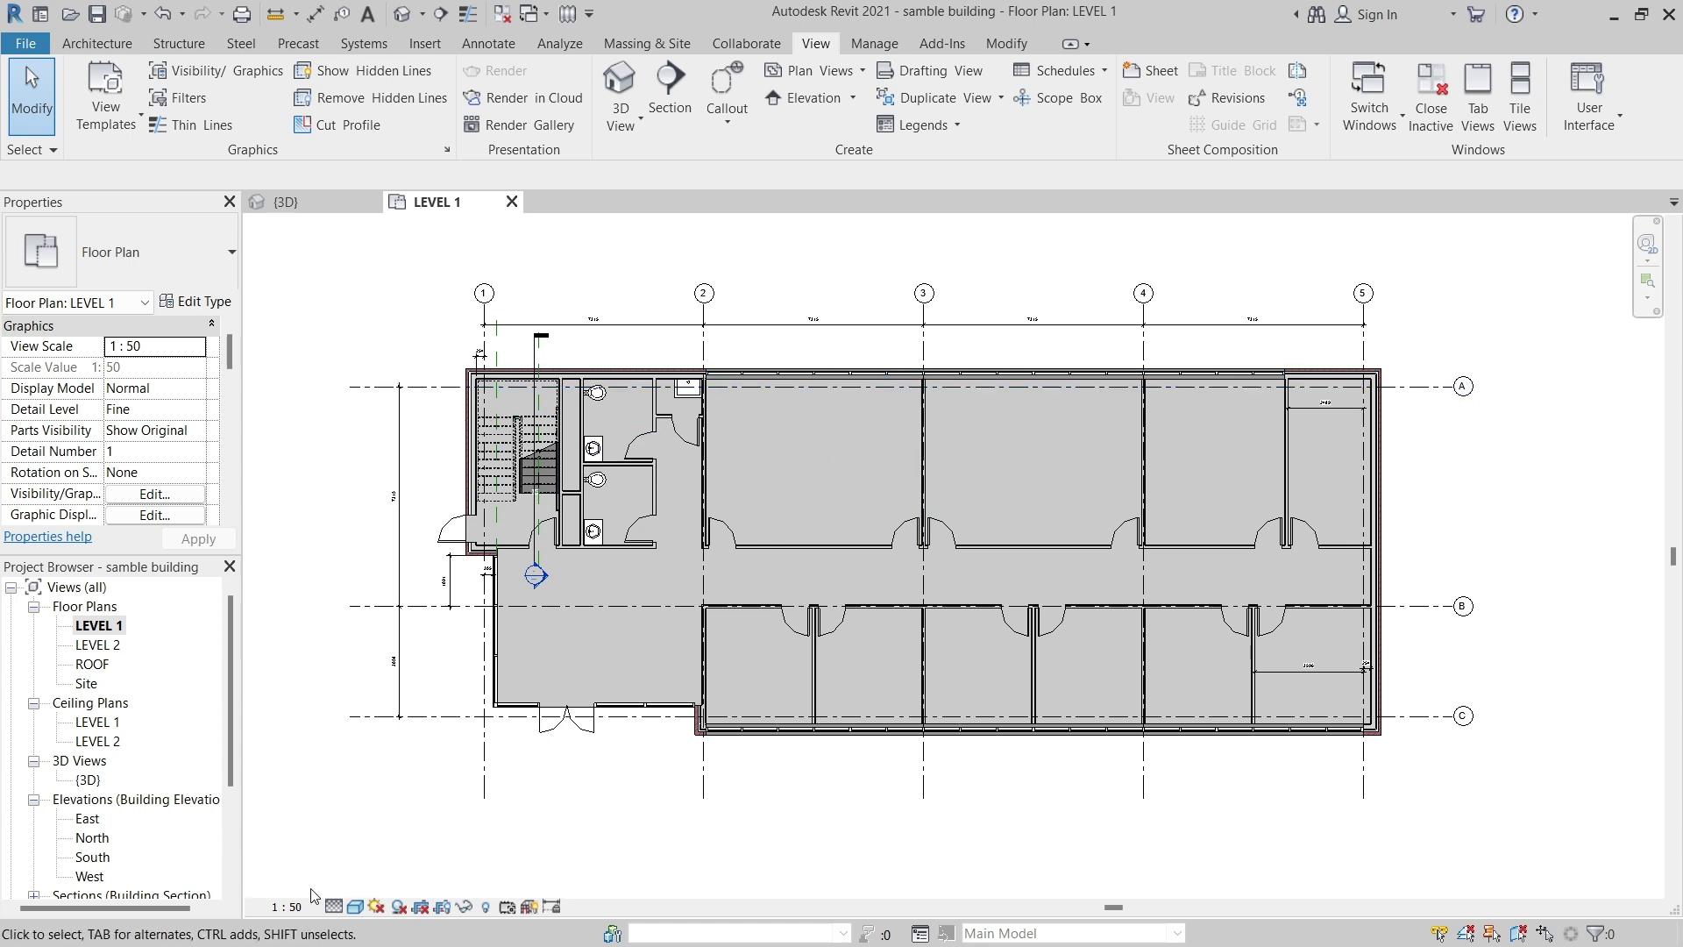
left_click(288, 907)
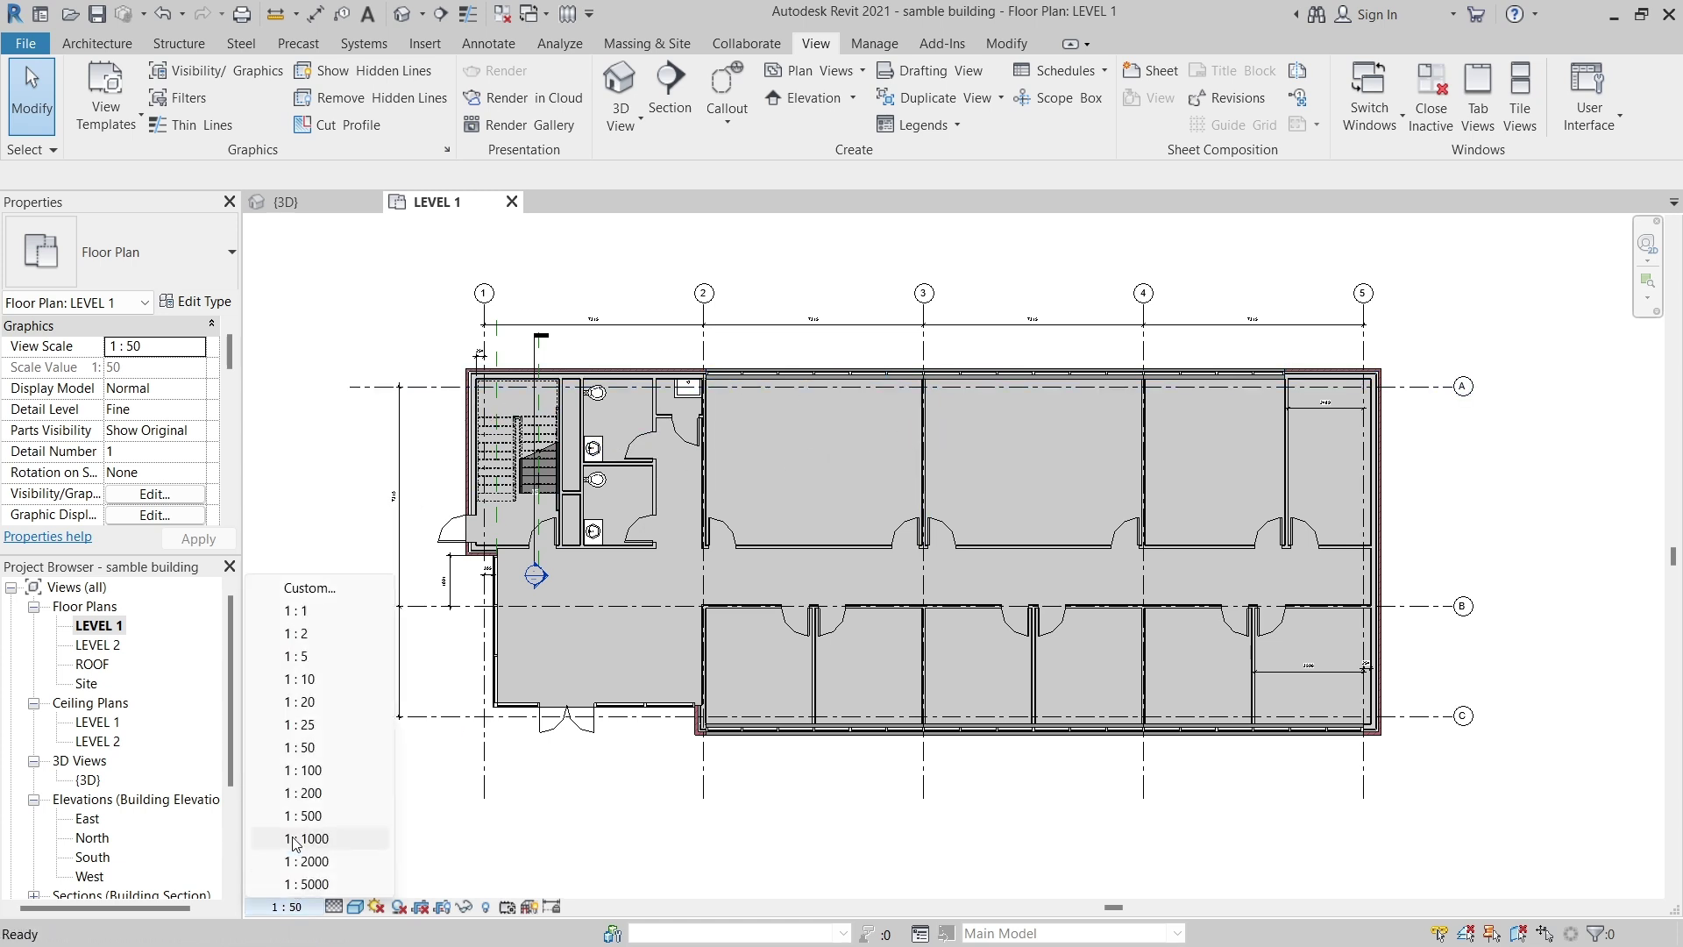
left_click(302, 770)
left_click(287, 907)
left_click(317, 839)
left_click(298, 908)
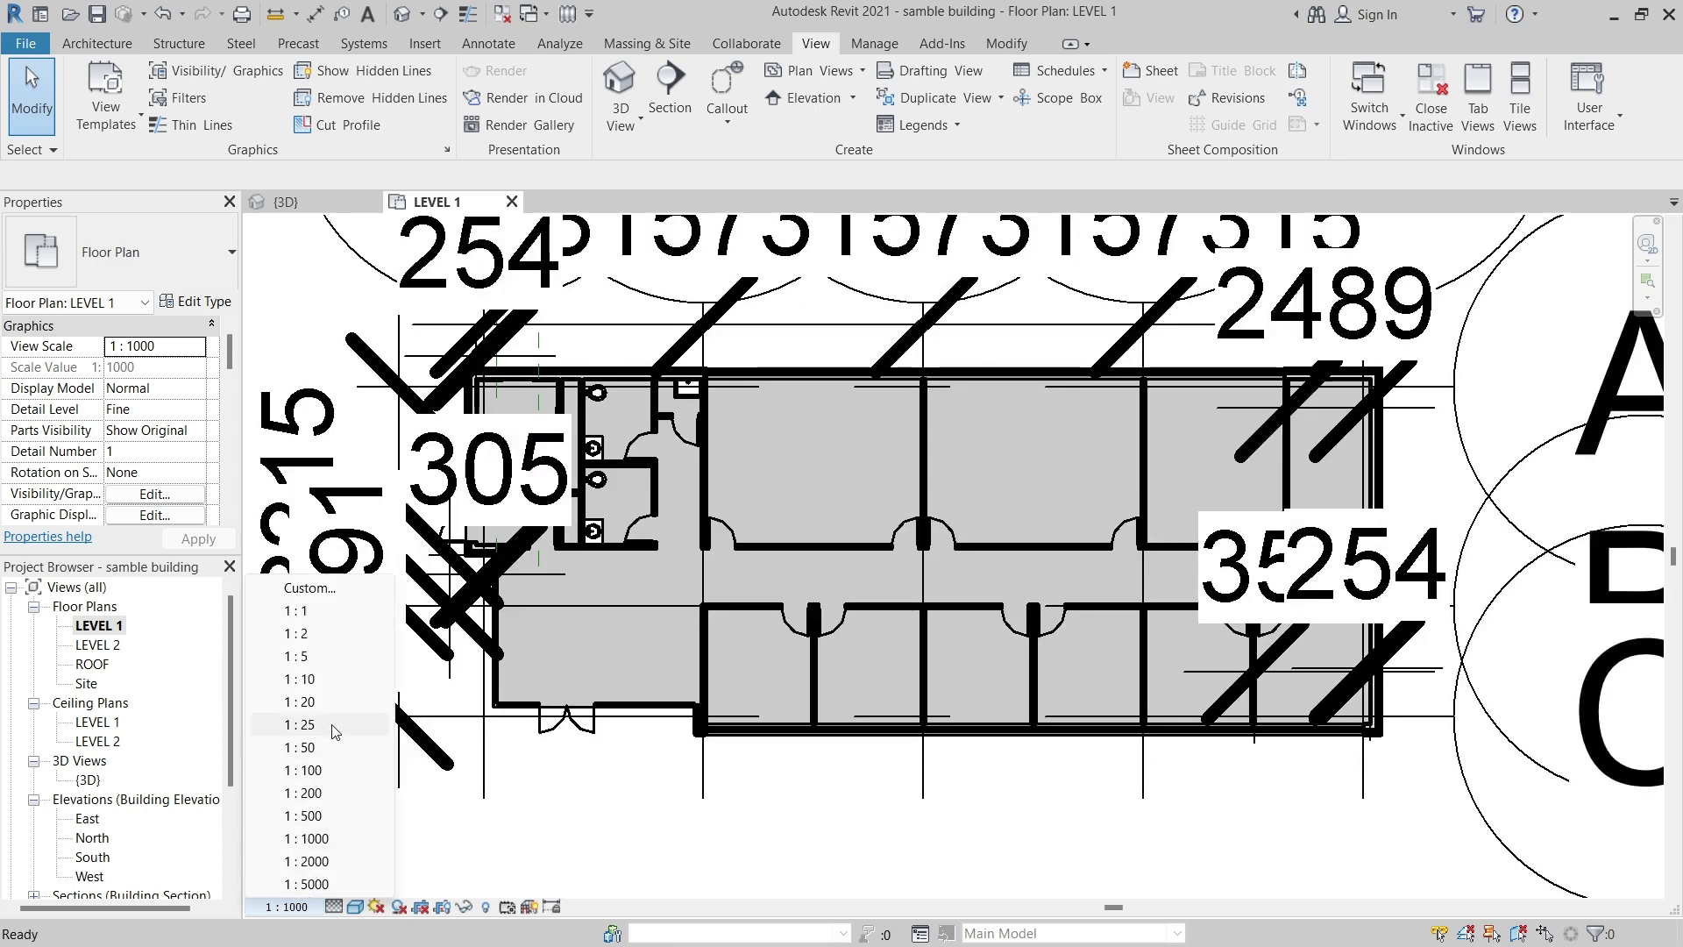
left_click(321, 752)
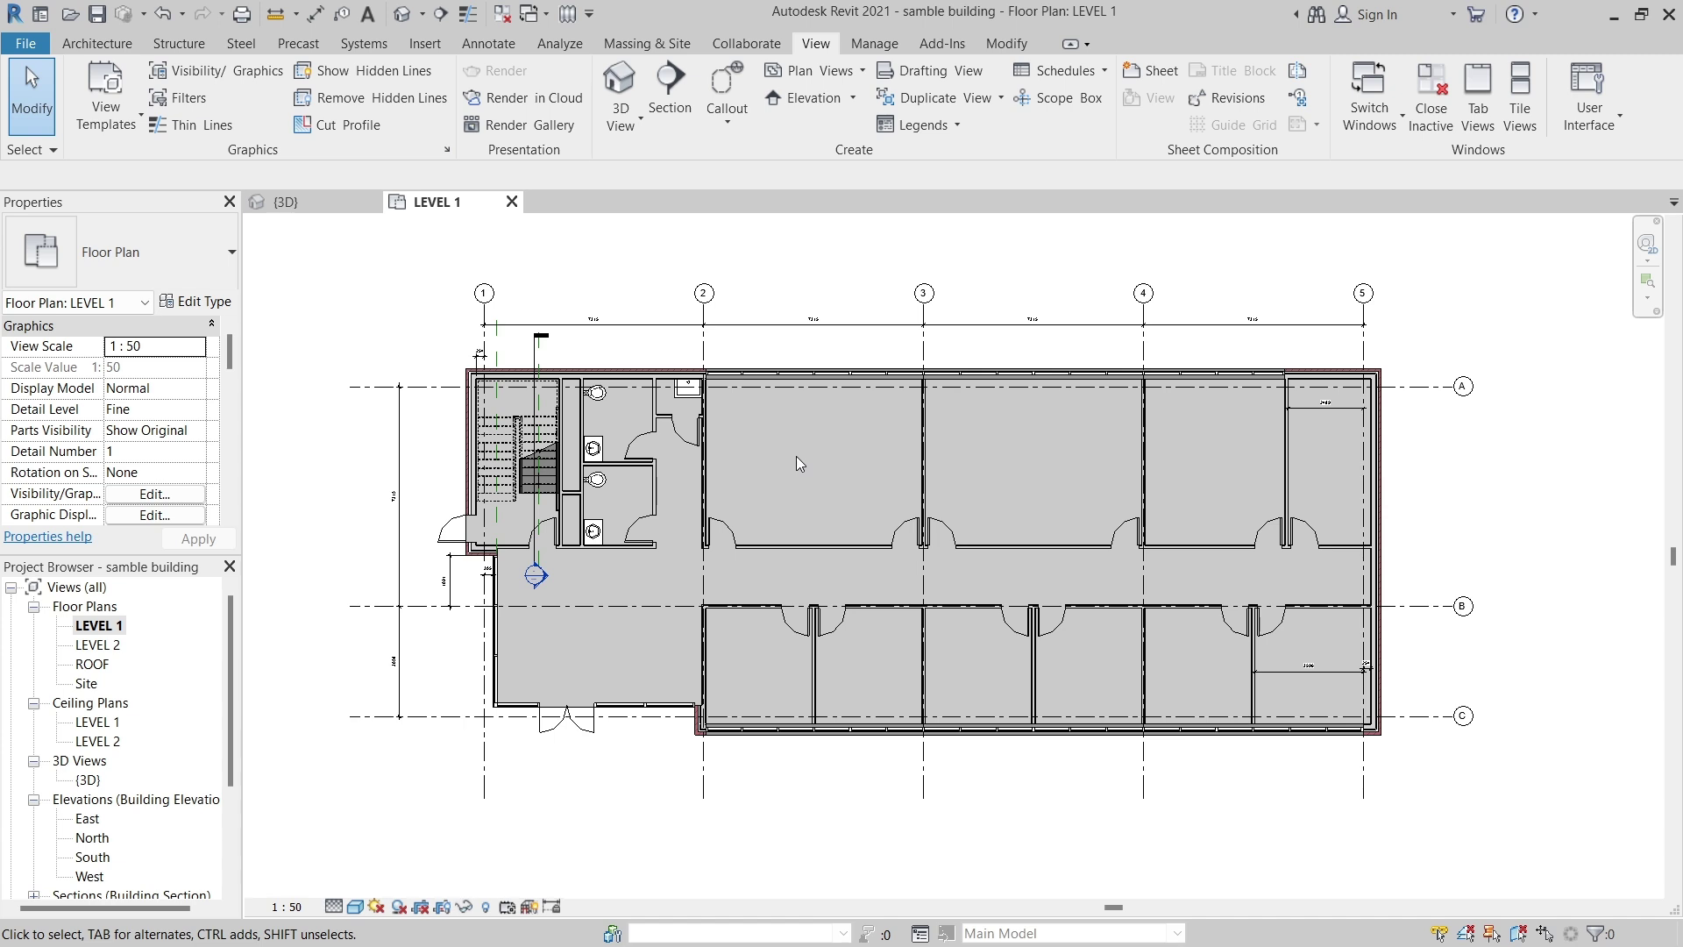
left_click(355, 908)
left_click(385, 843)
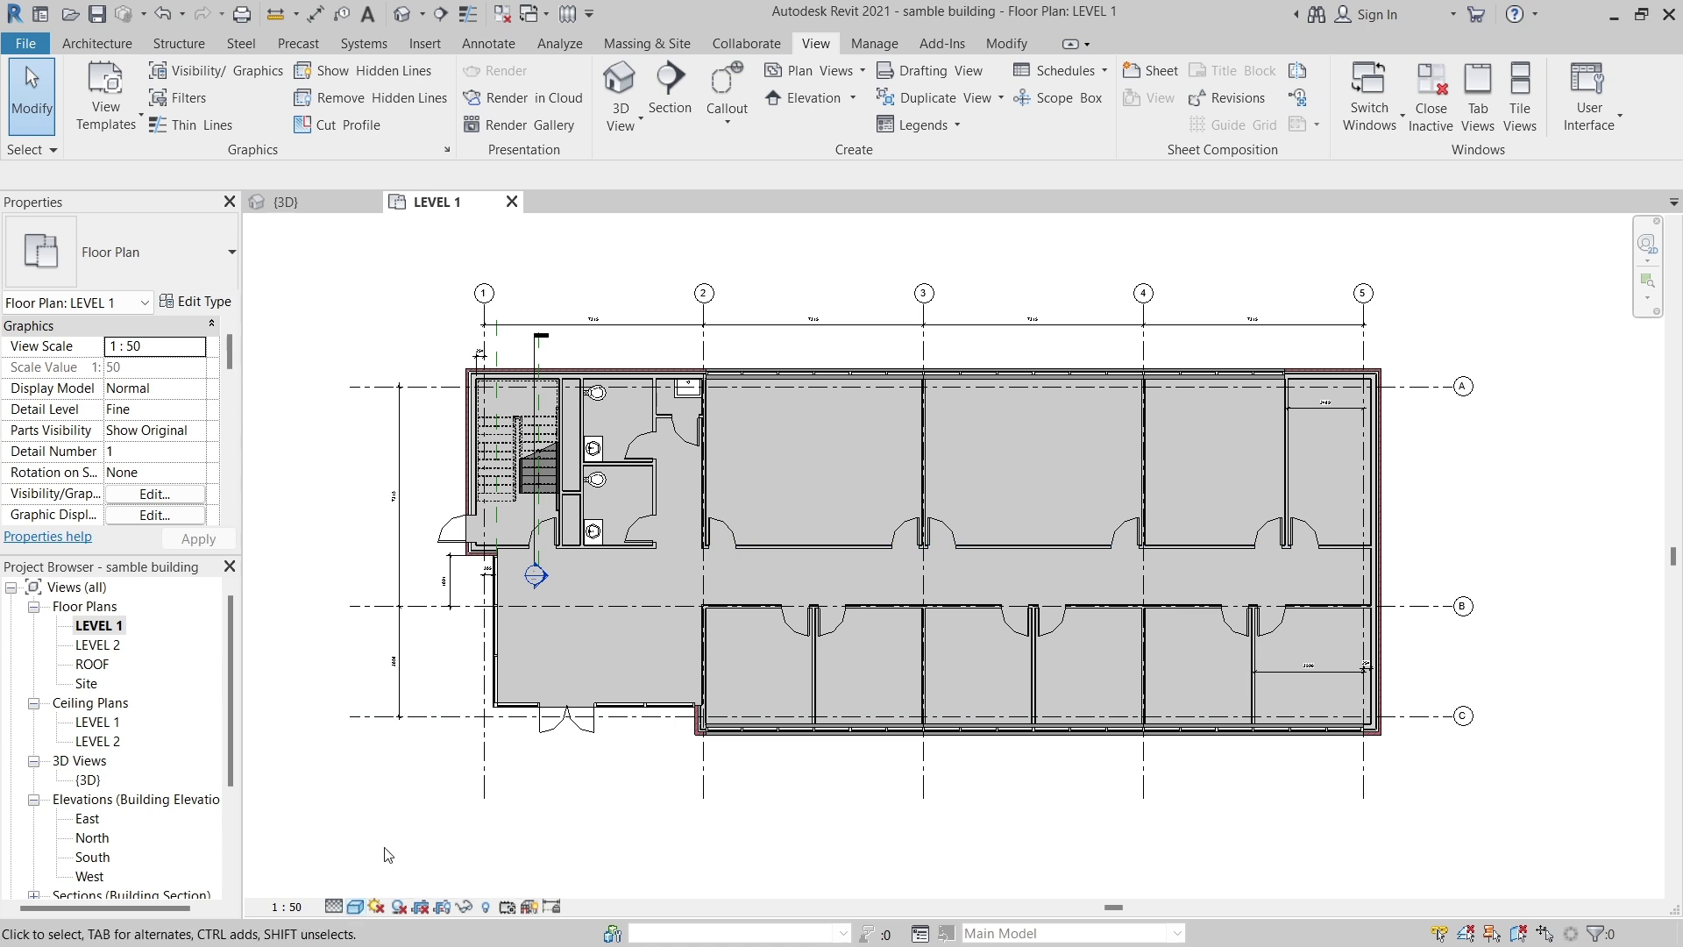
left_click(356, 907)
- Set the LEVEL 1 visual style to Shaded, after briefly choosing Hidden Line
left_click(386, 818)
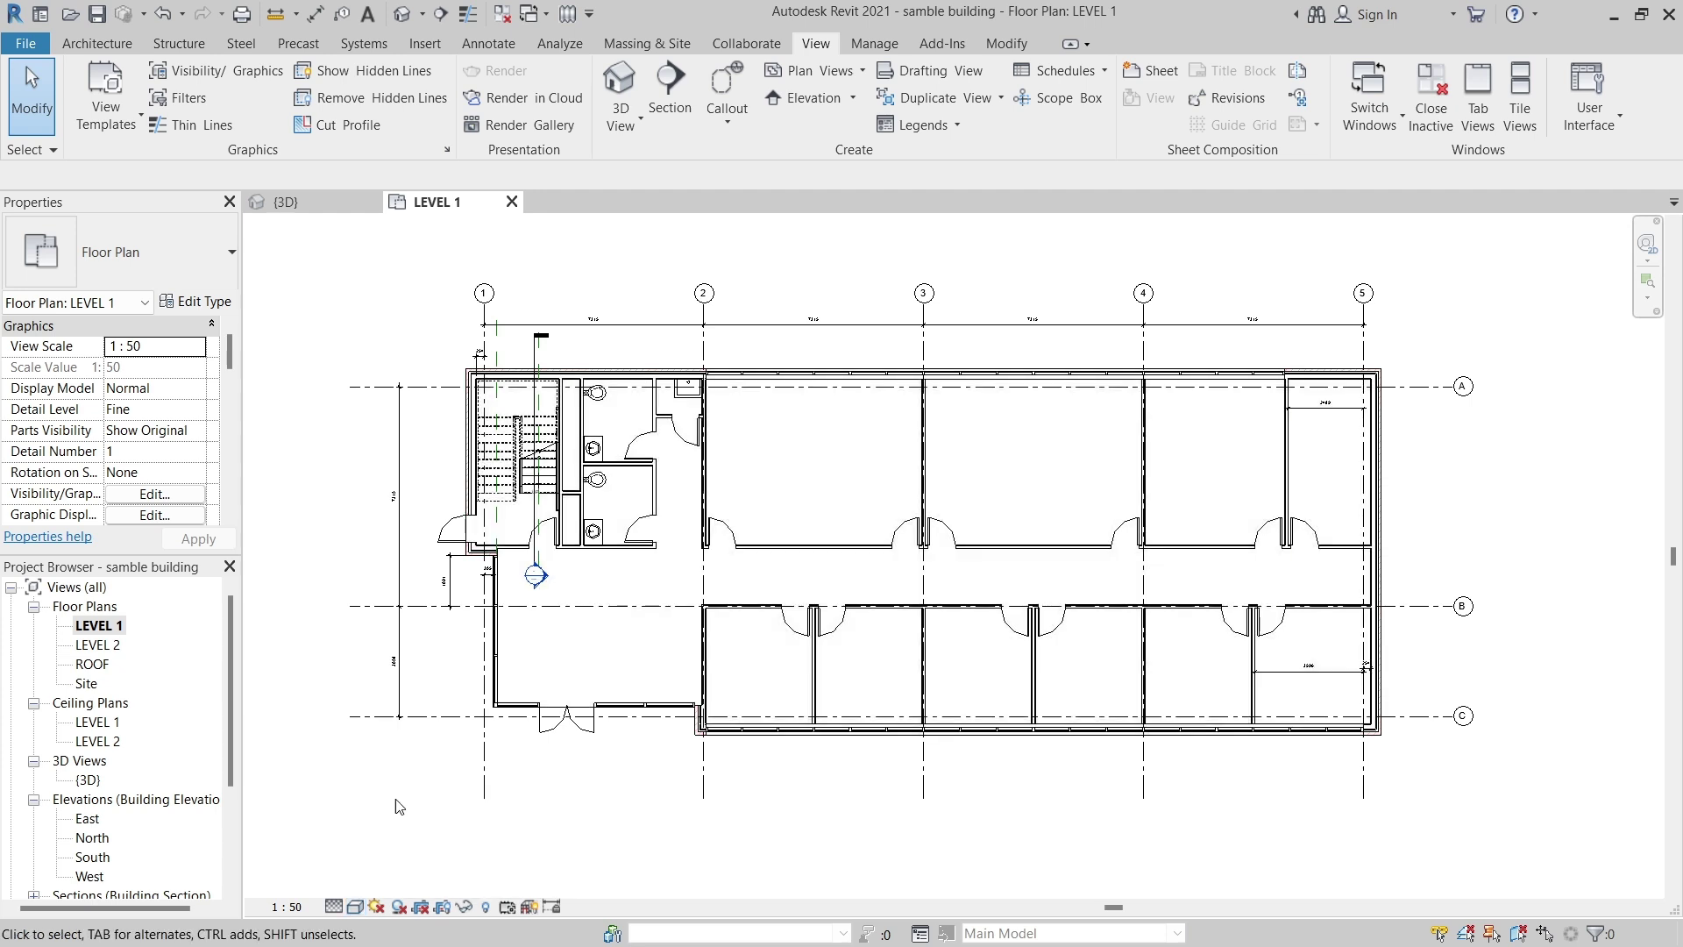
left_click(355, 908)
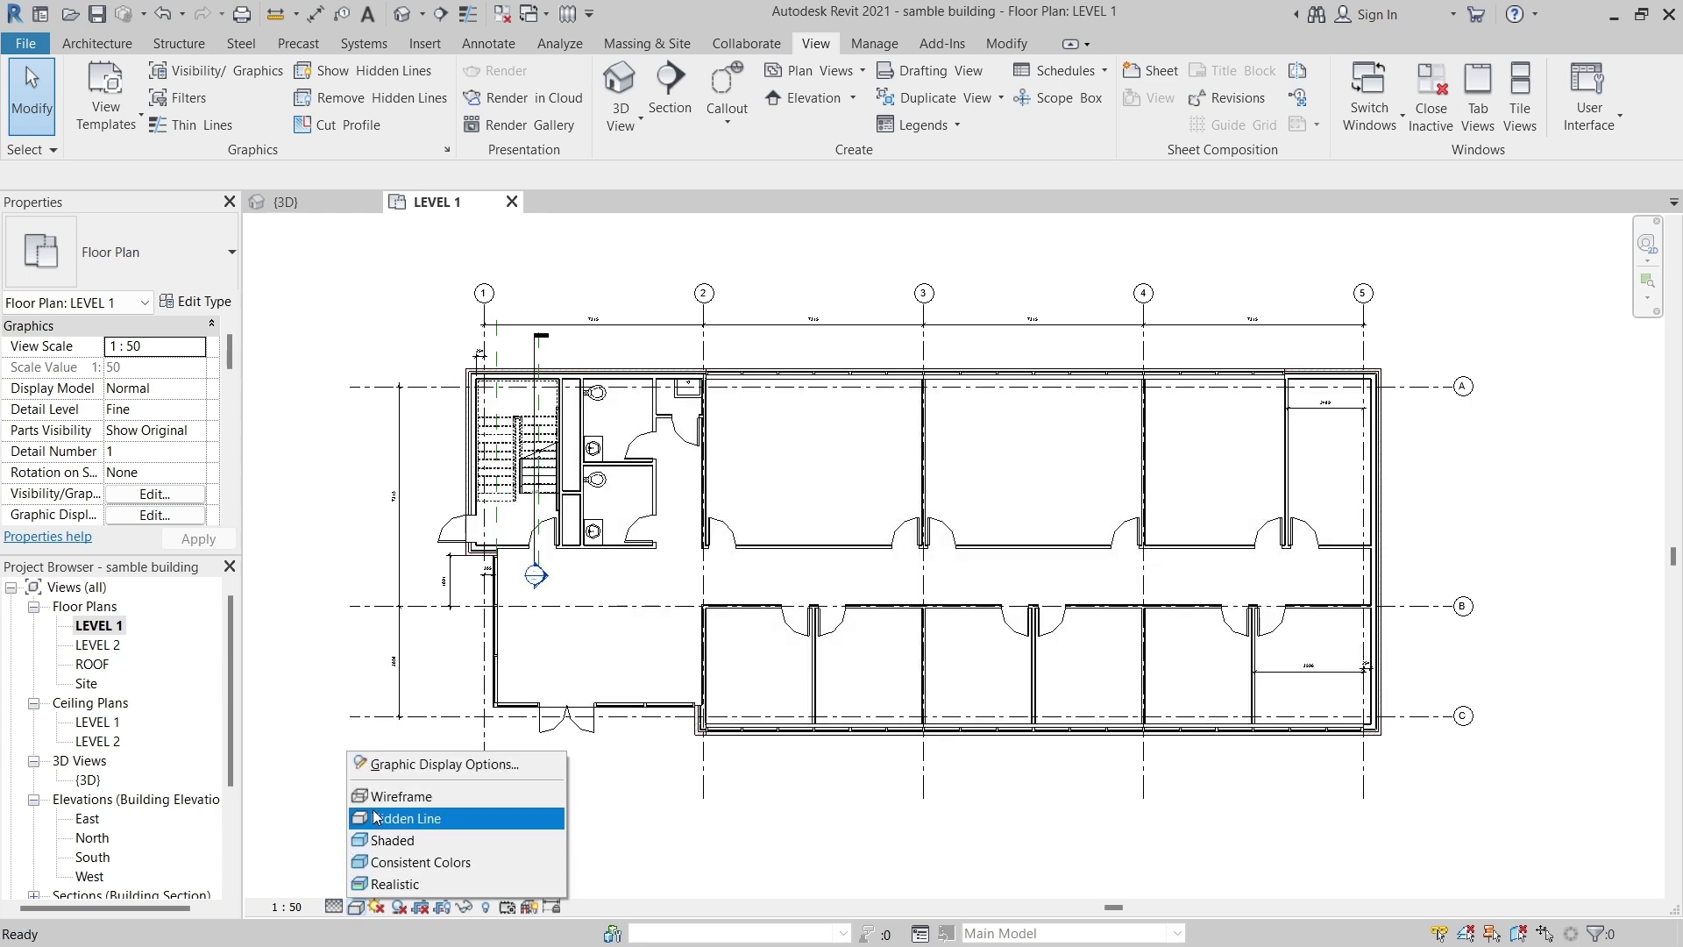
left_click(385, 839)
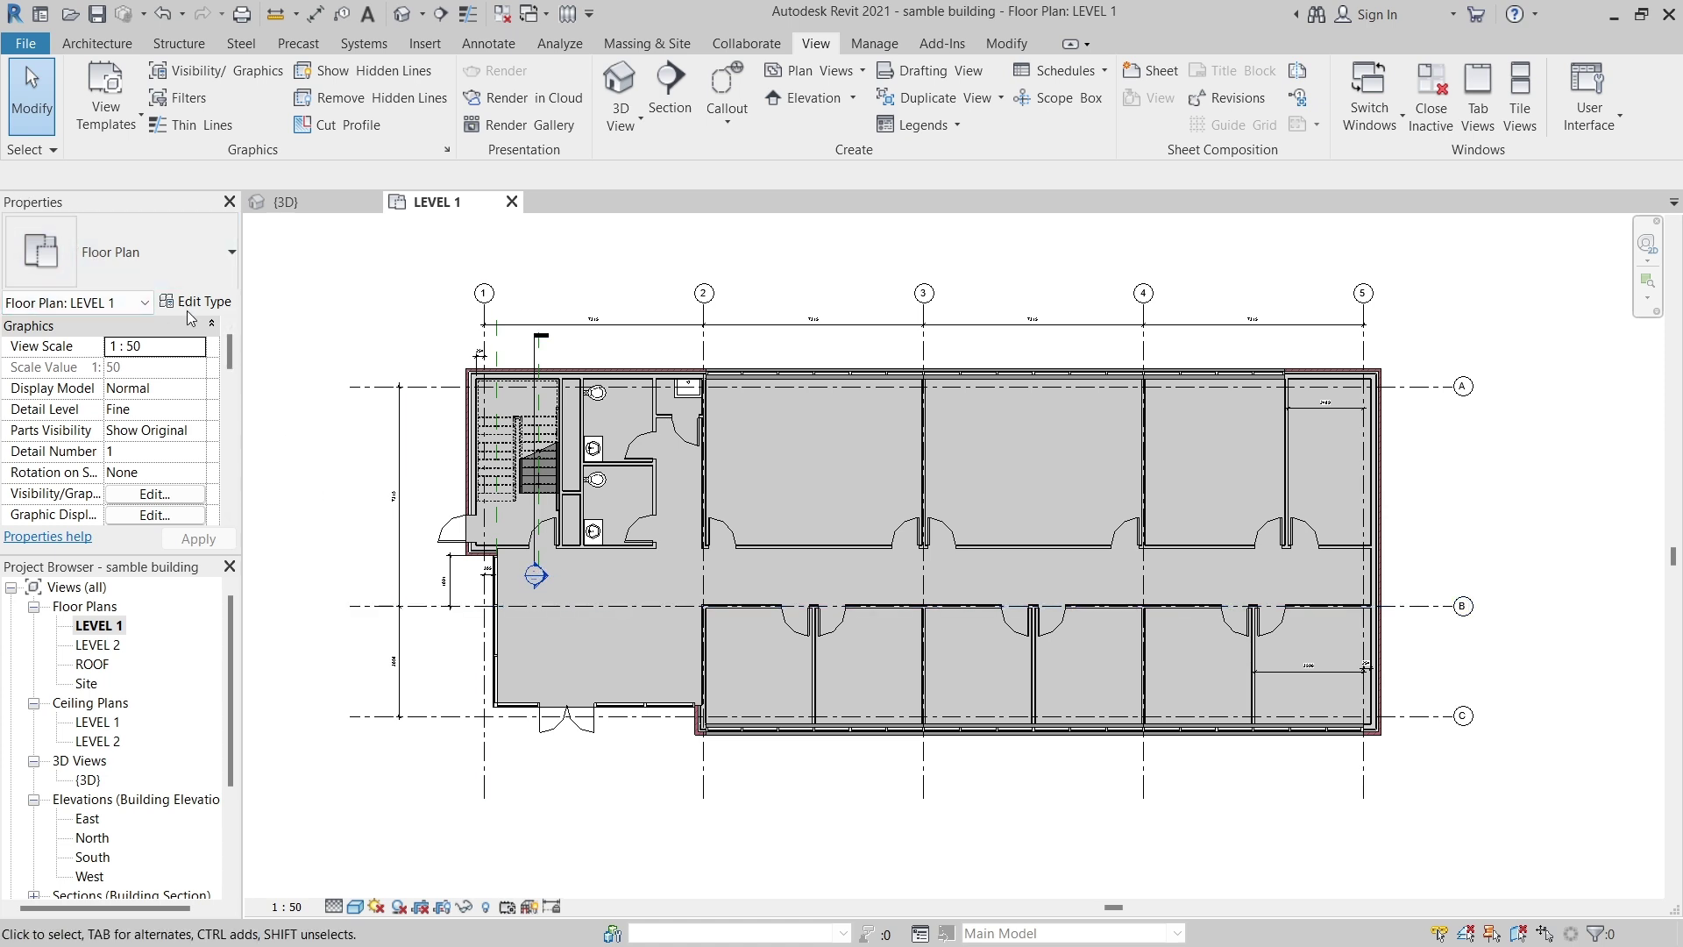
- Open the View Template <None> selector under Identity Data in LEVEL 1 Properties
scroll(233, 366, "down", 4)
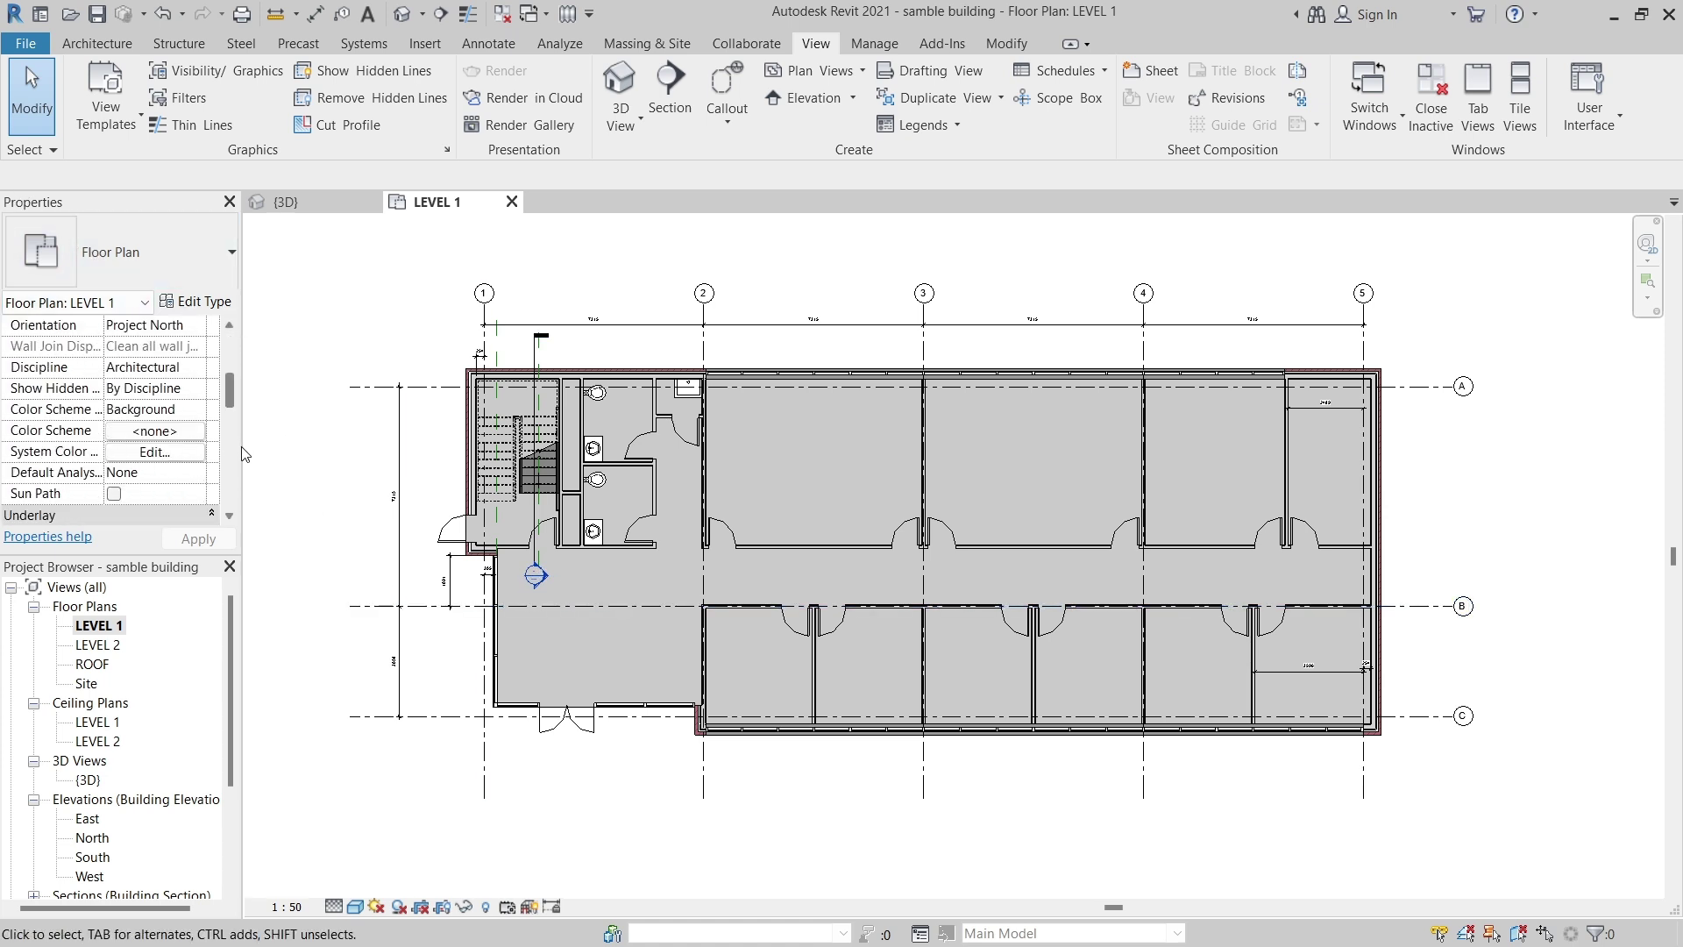
left_click_drag(237, 396, 230, 458)
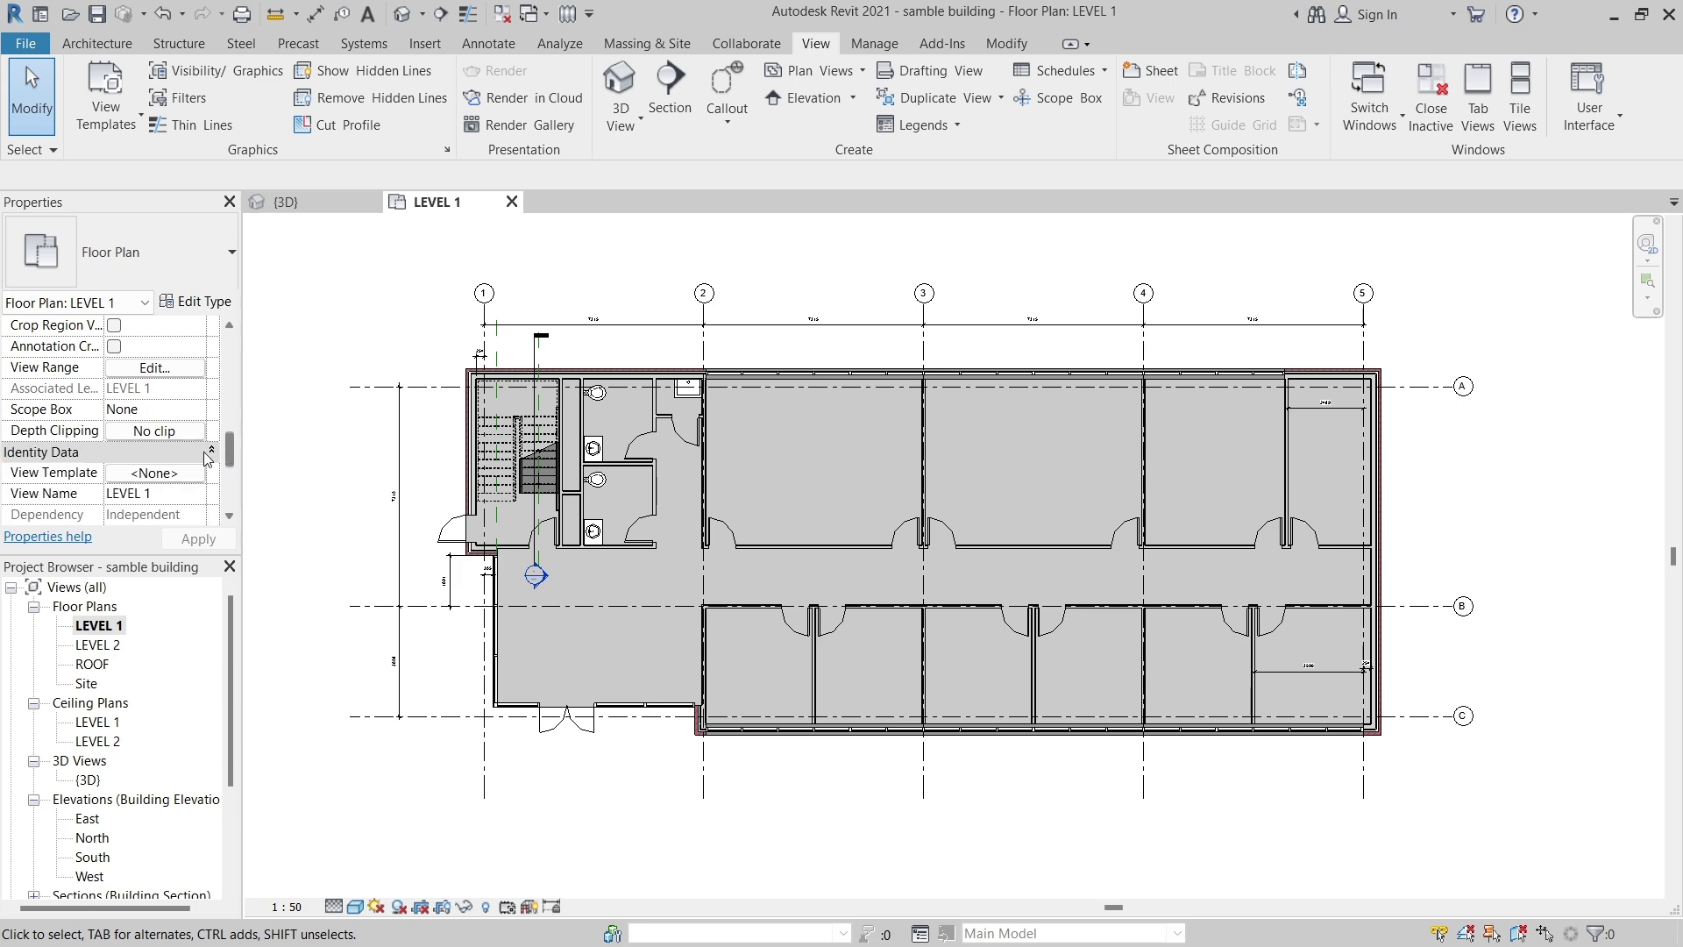
left_click(175, 478)
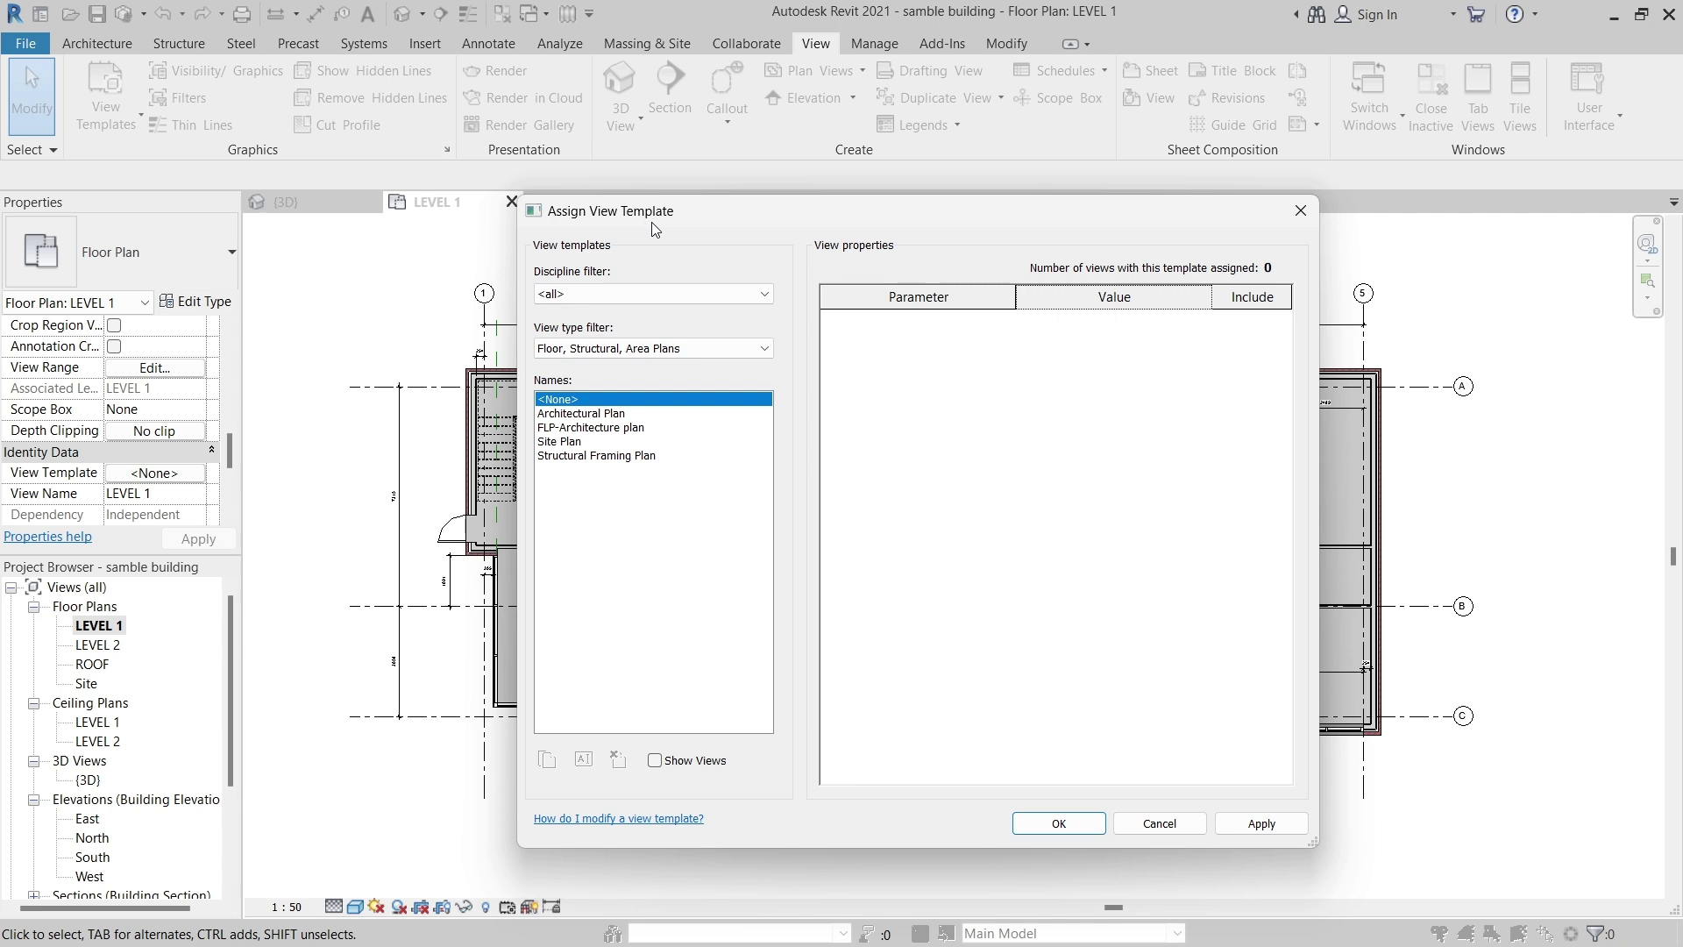
- Apply the FLP-Architecture plan template (1:50 scale, Fine detail) to the LEVEL 1 plan
left_click(575, 429)
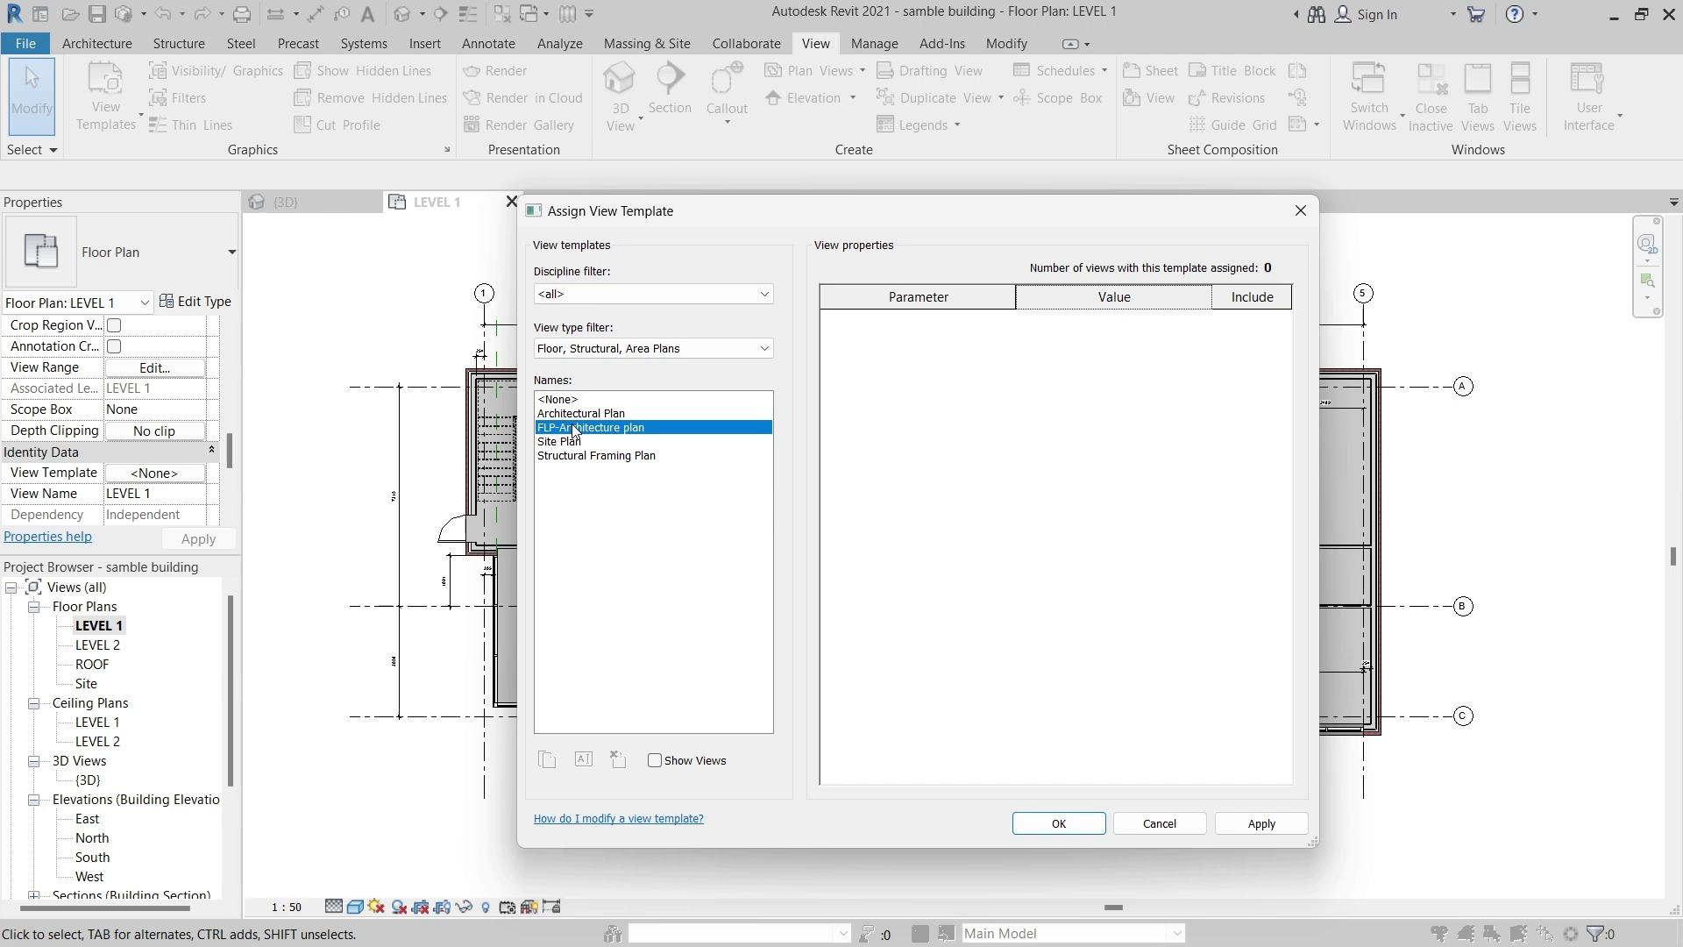
left_click(1060, 822)
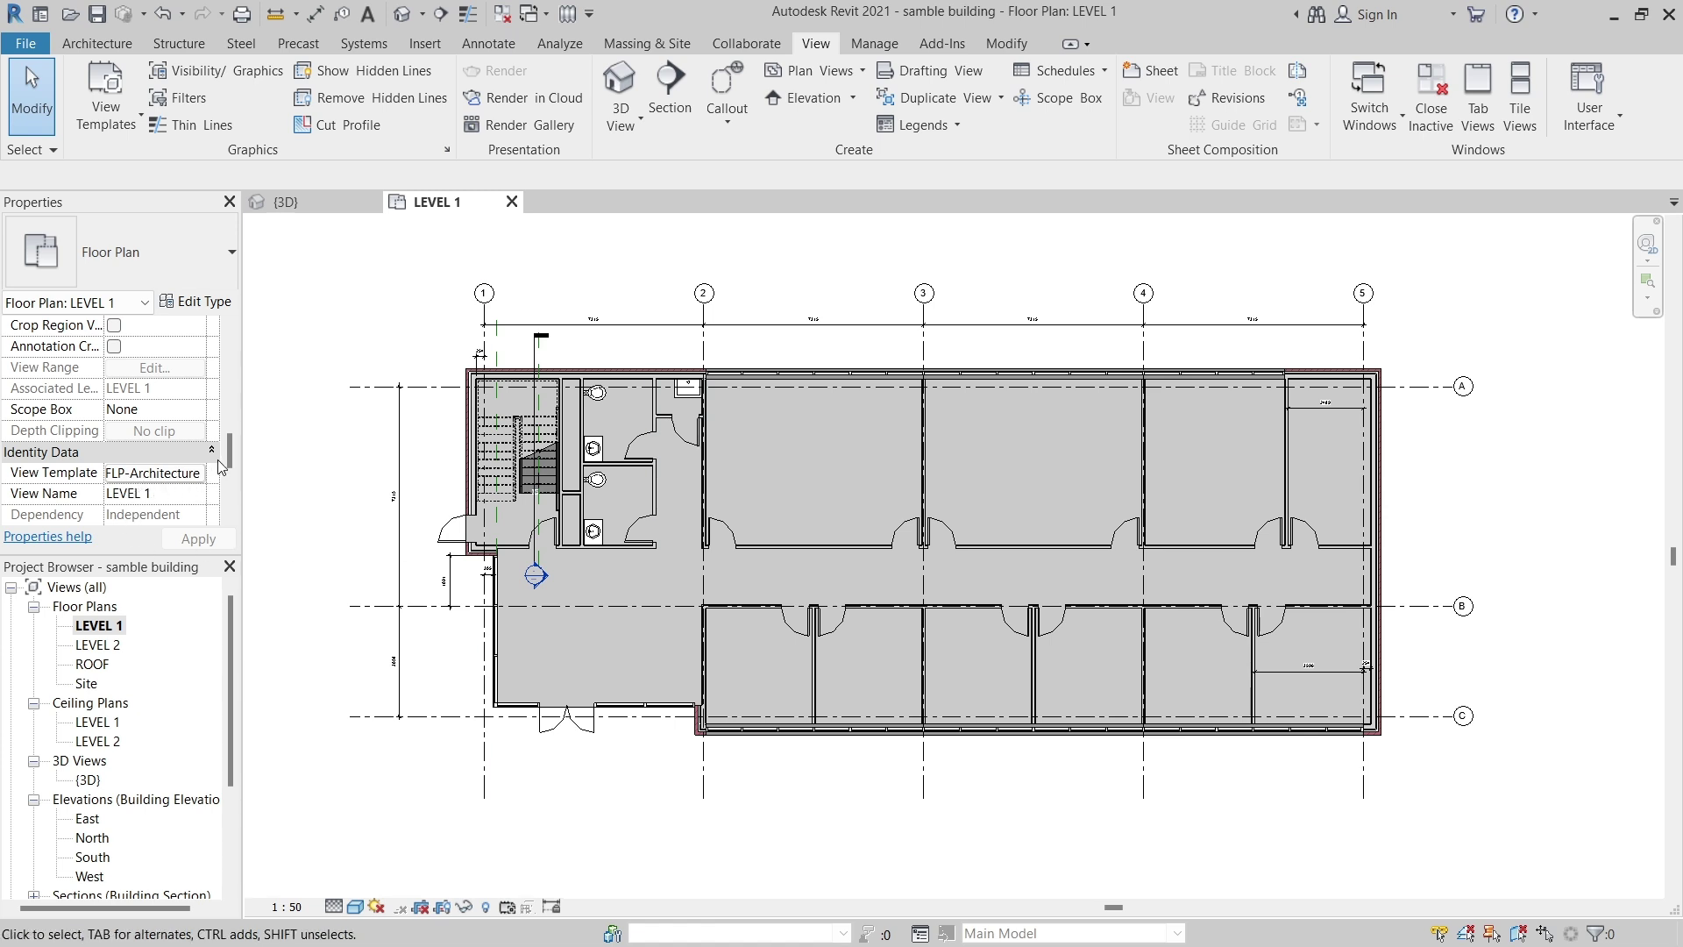
left_click_drag(229, 459, 219, 370)
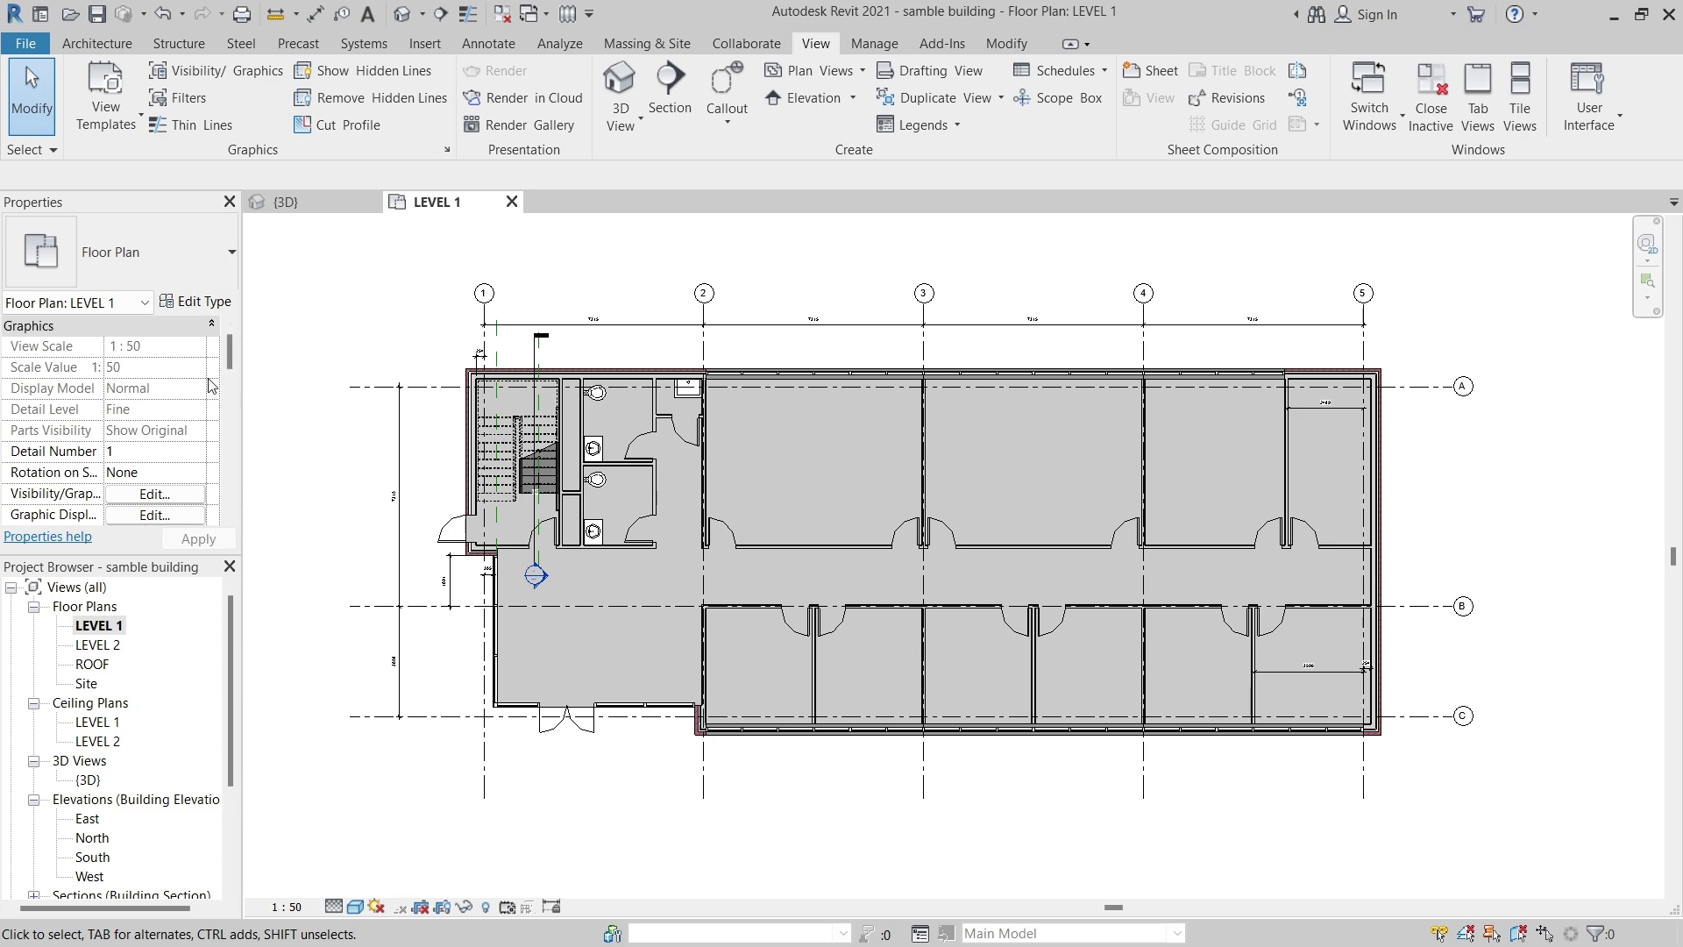
left_click(163, 496)
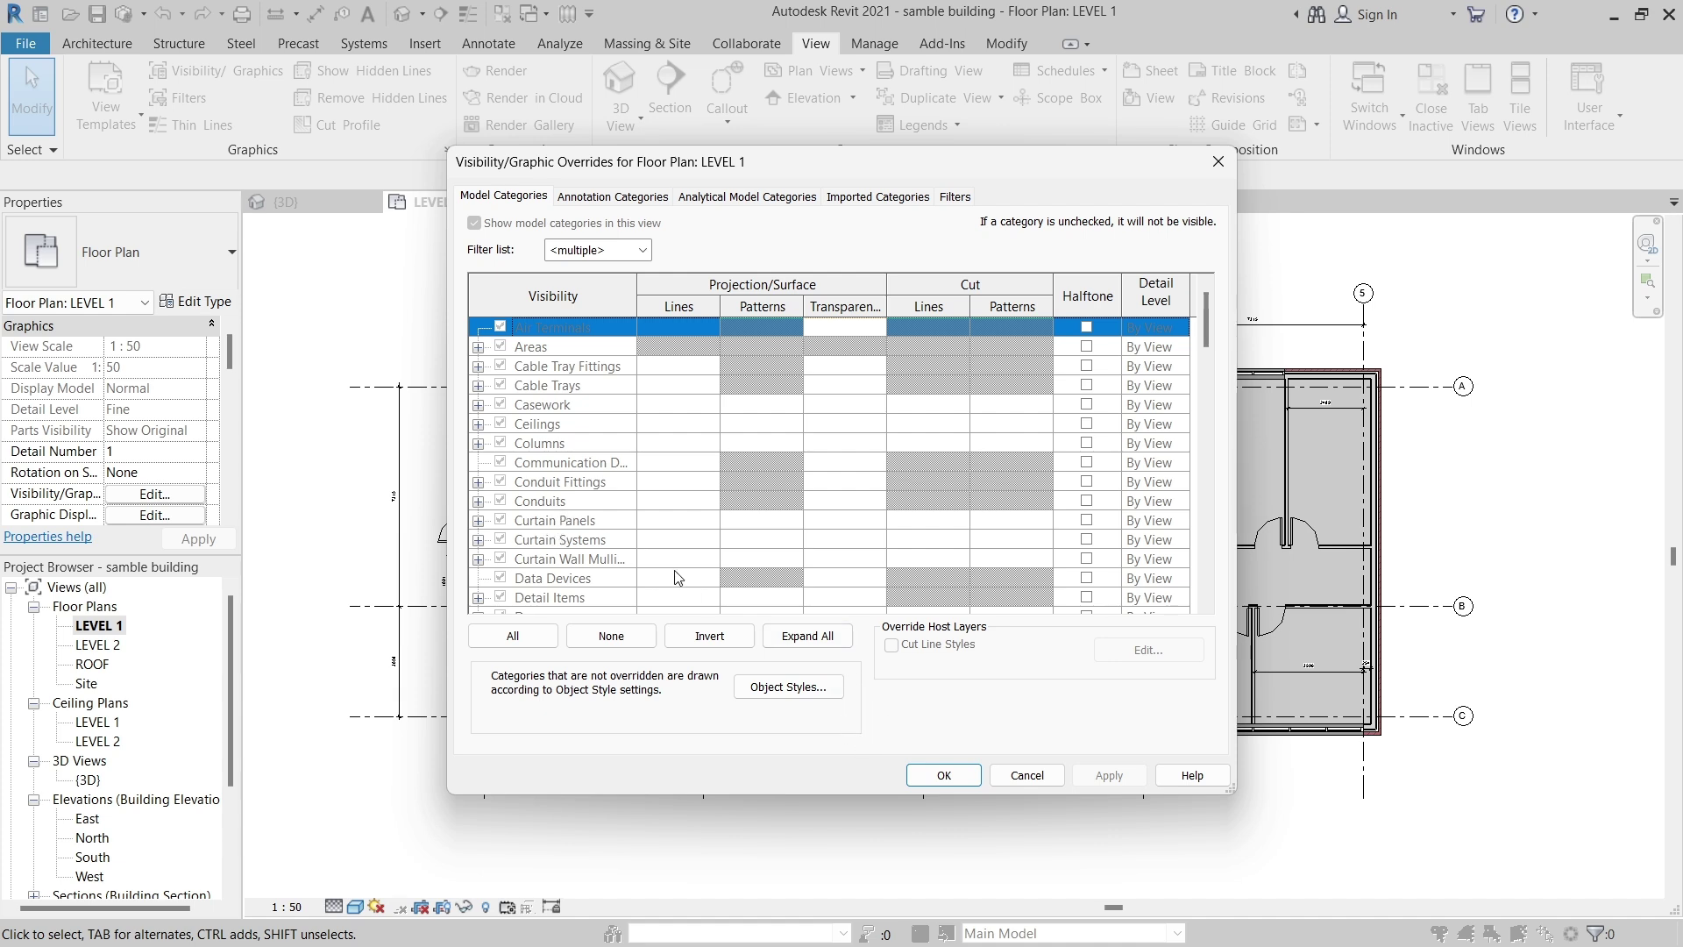
left_click(941, 775)
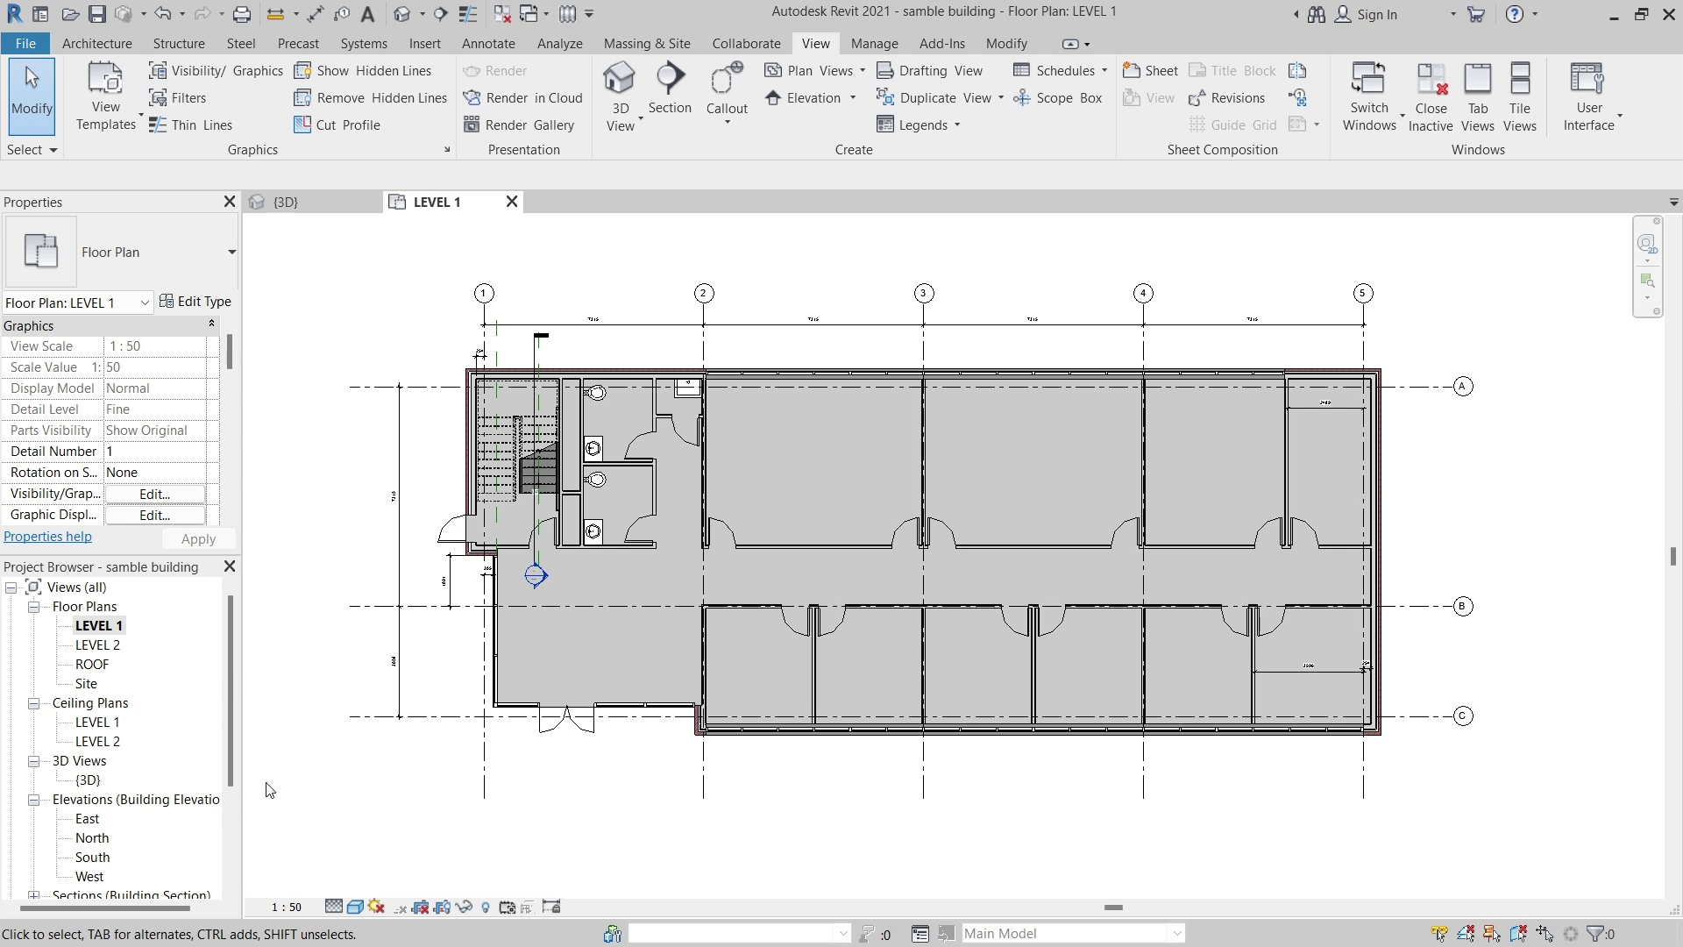
- Turn on Temporary View Properties for LEVEL 1, then uncheck Walls in Visibility/Graphics (VV)
left_click(507, 908)
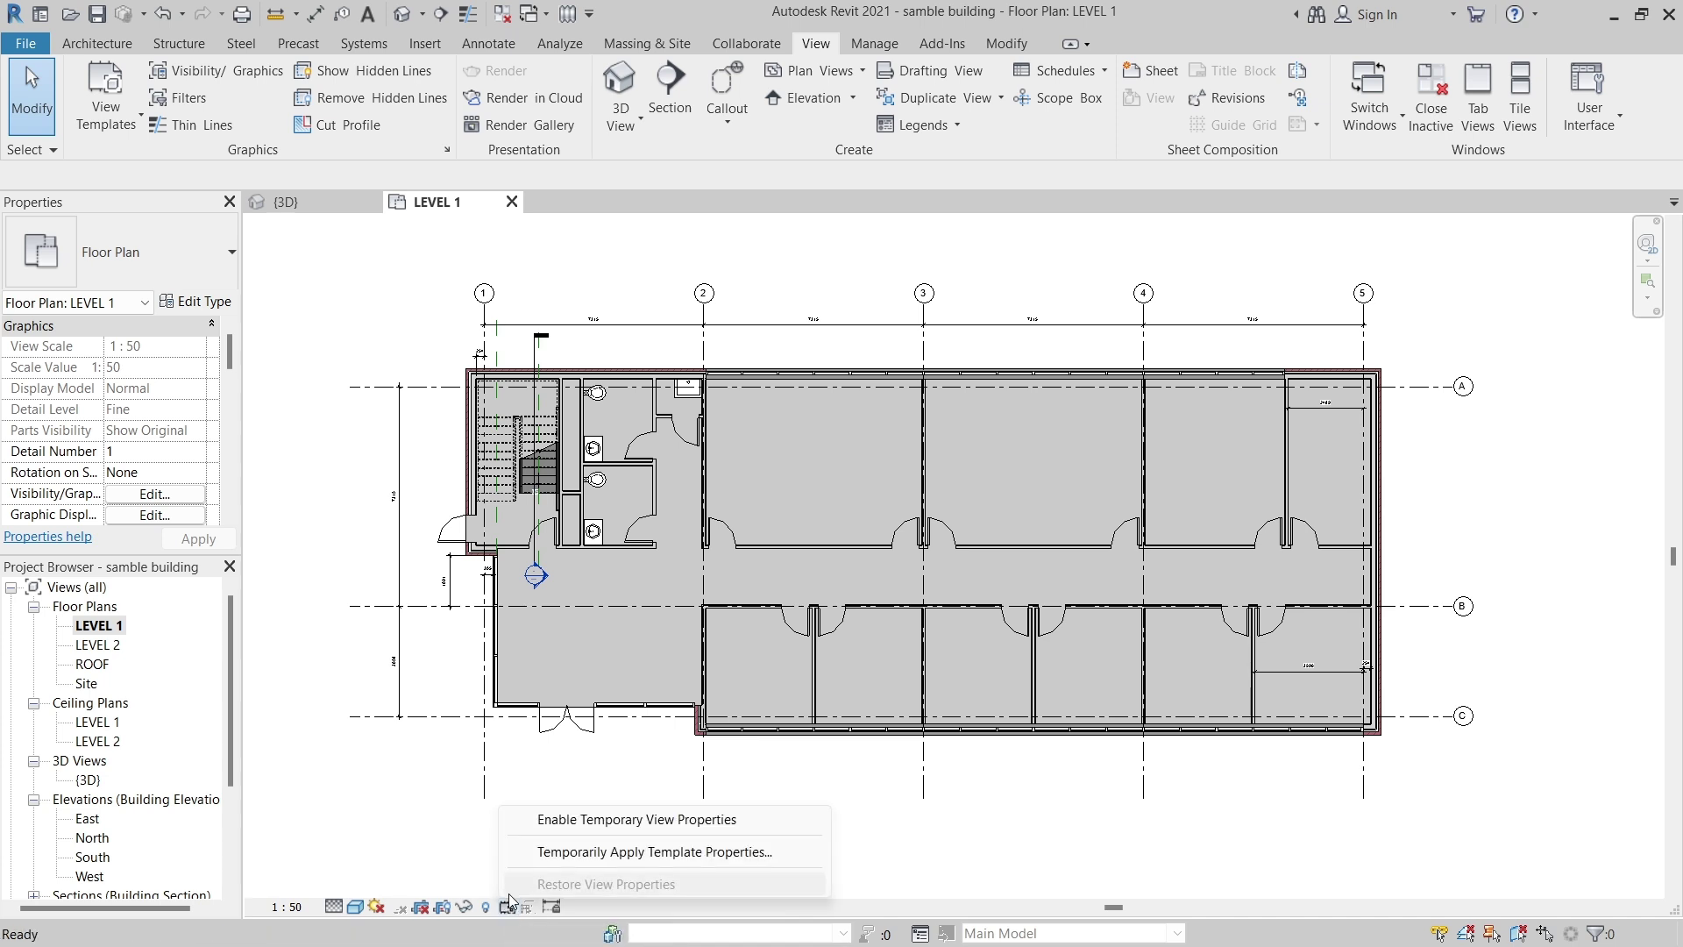
left_click(532, 821)
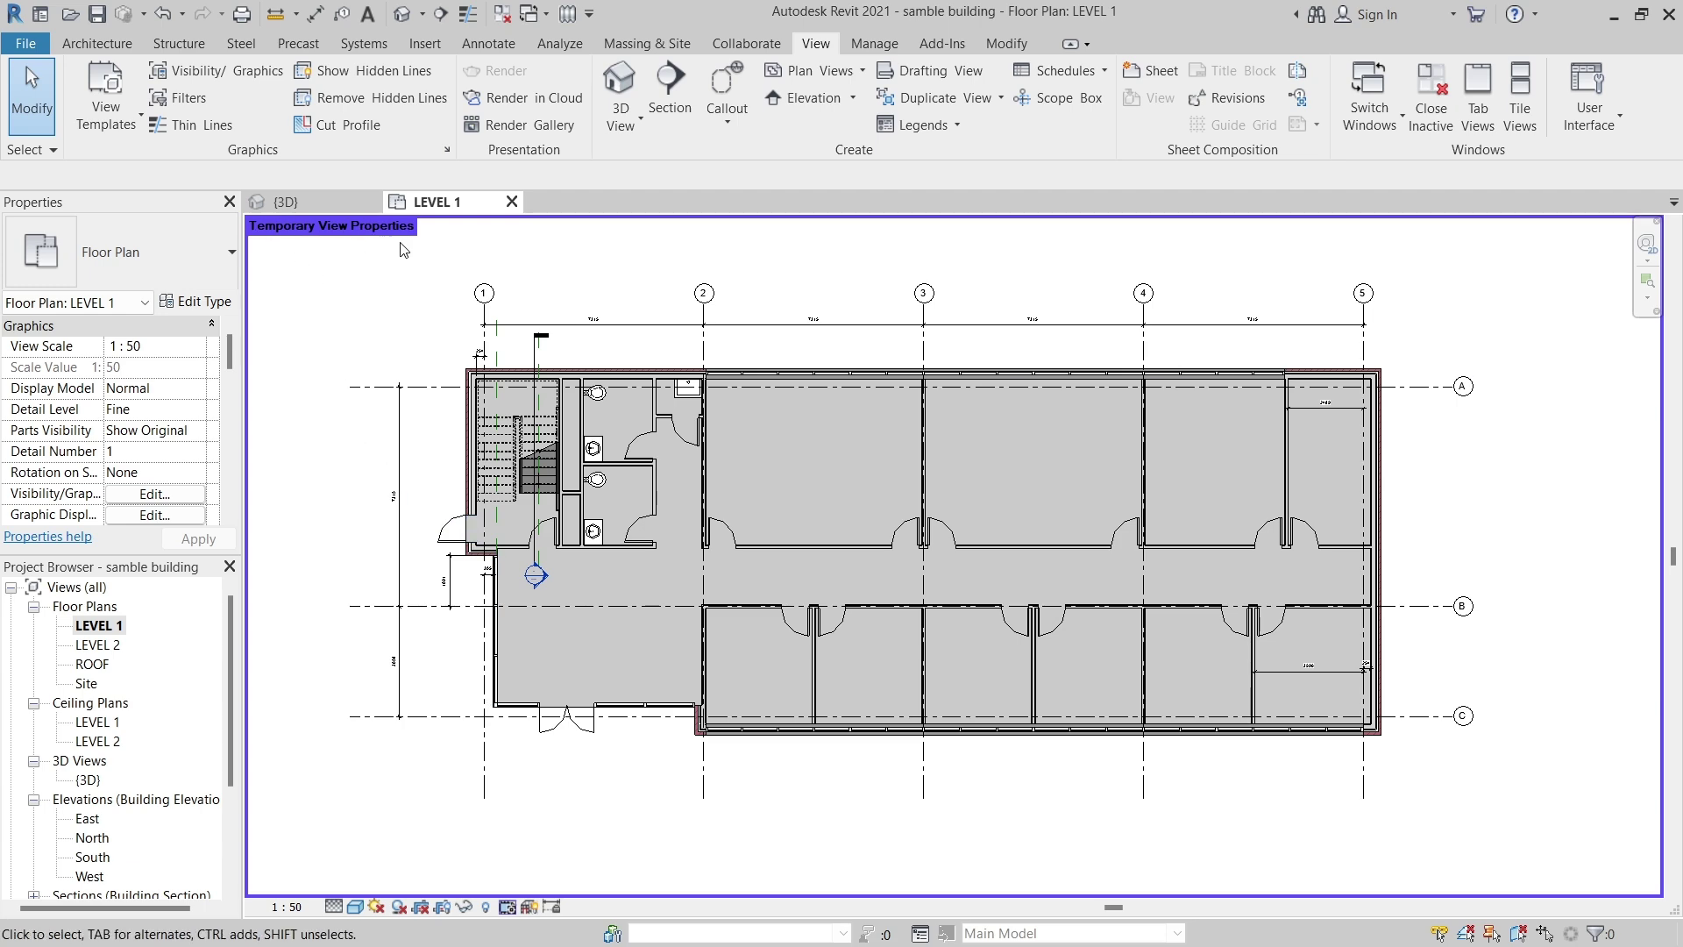
key("v")
key("v")
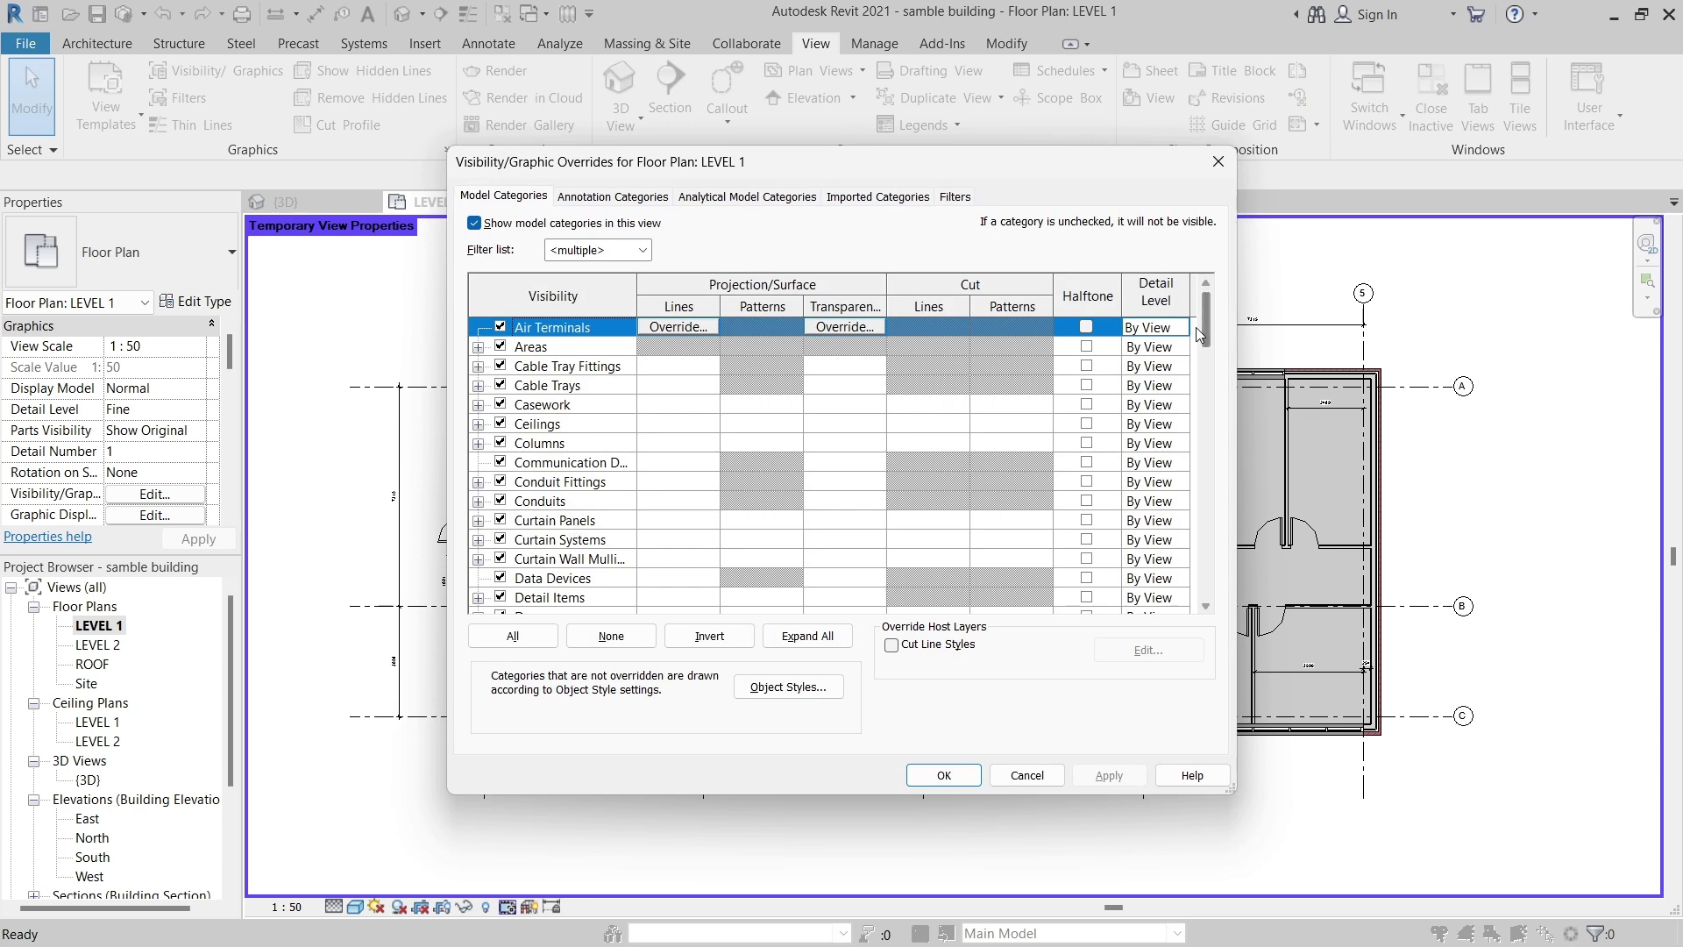
left_click_drag(1208, 342, 1208, 579)
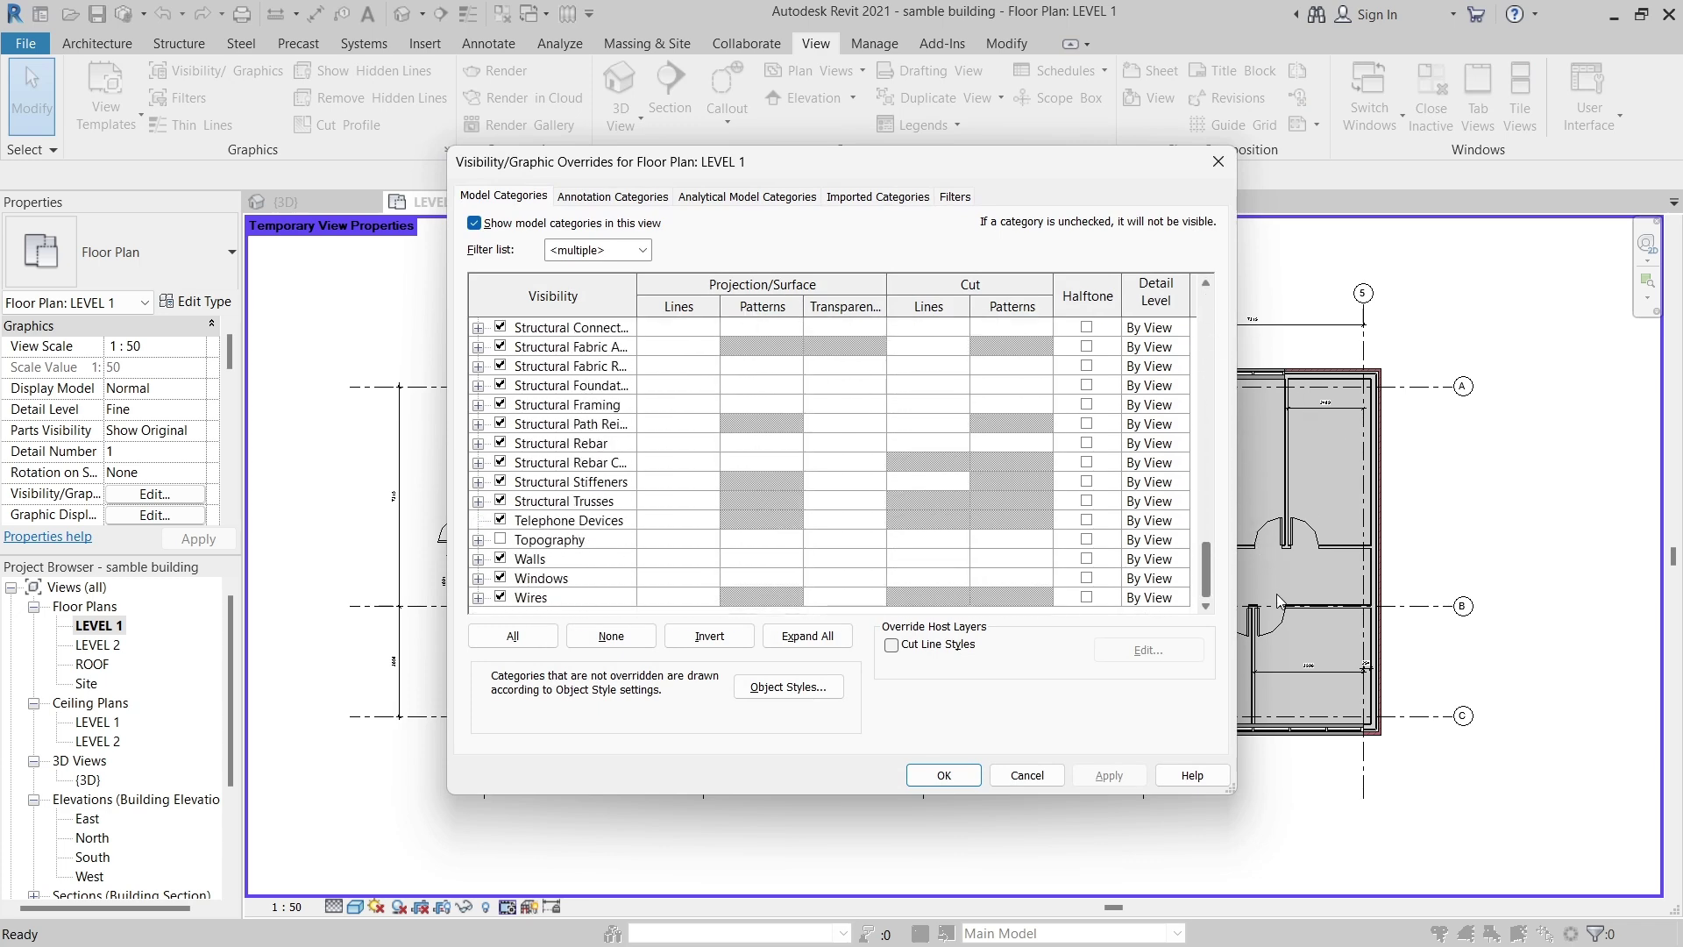
left_click(503, 560)
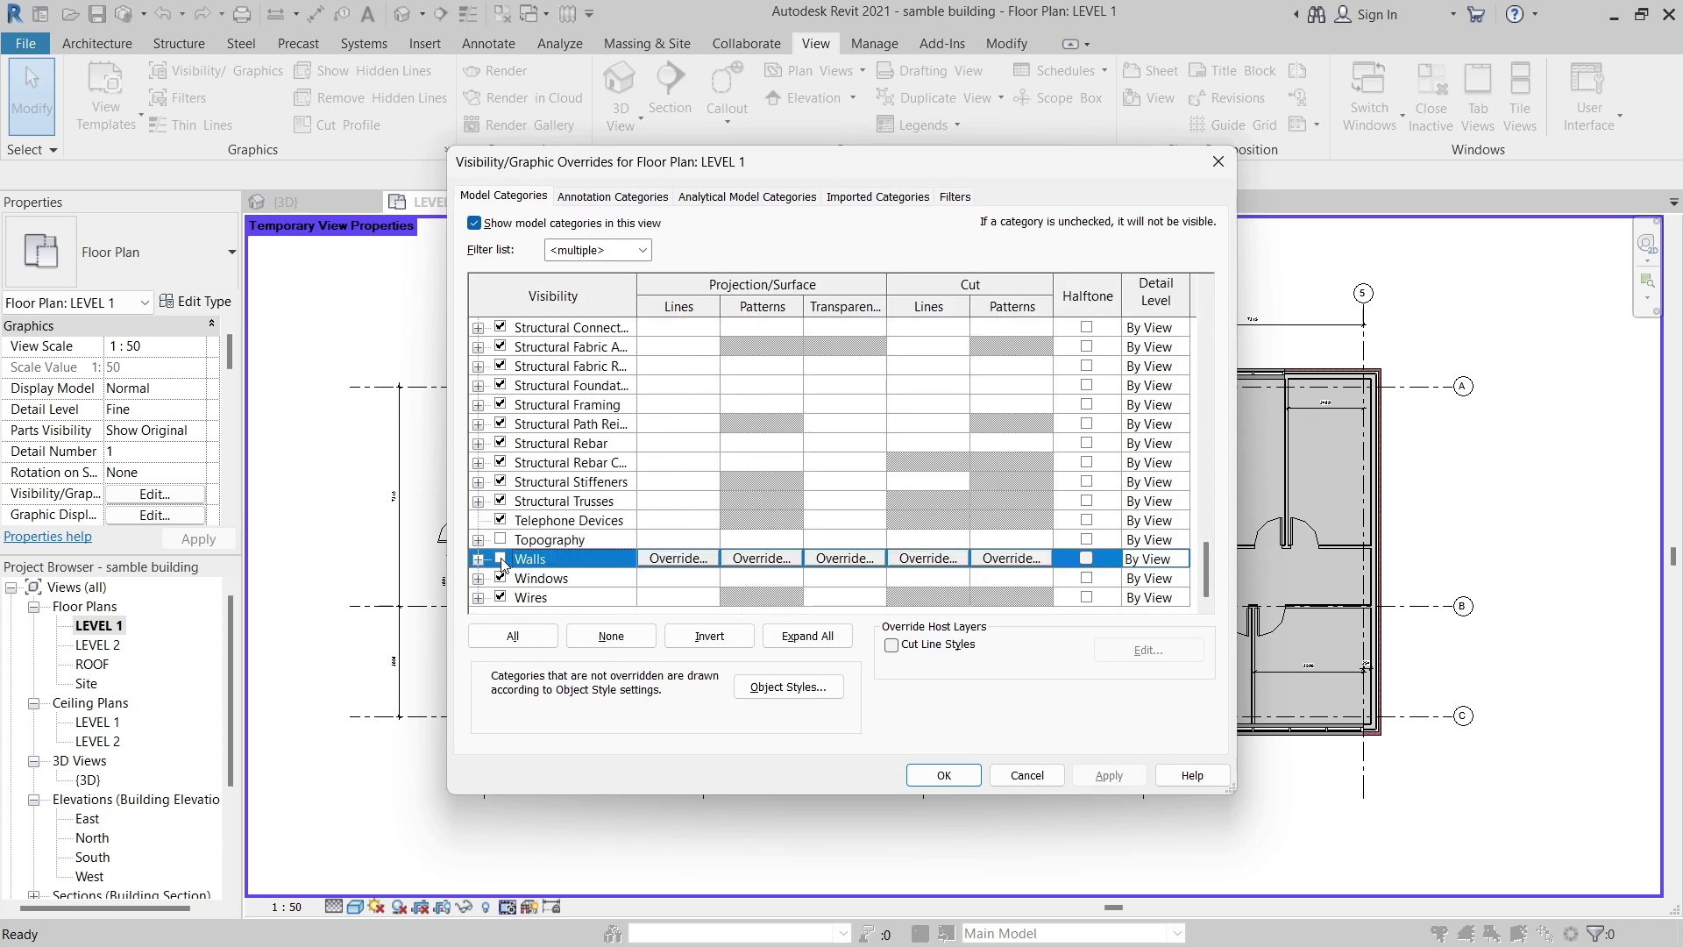
left_click(943, 776)
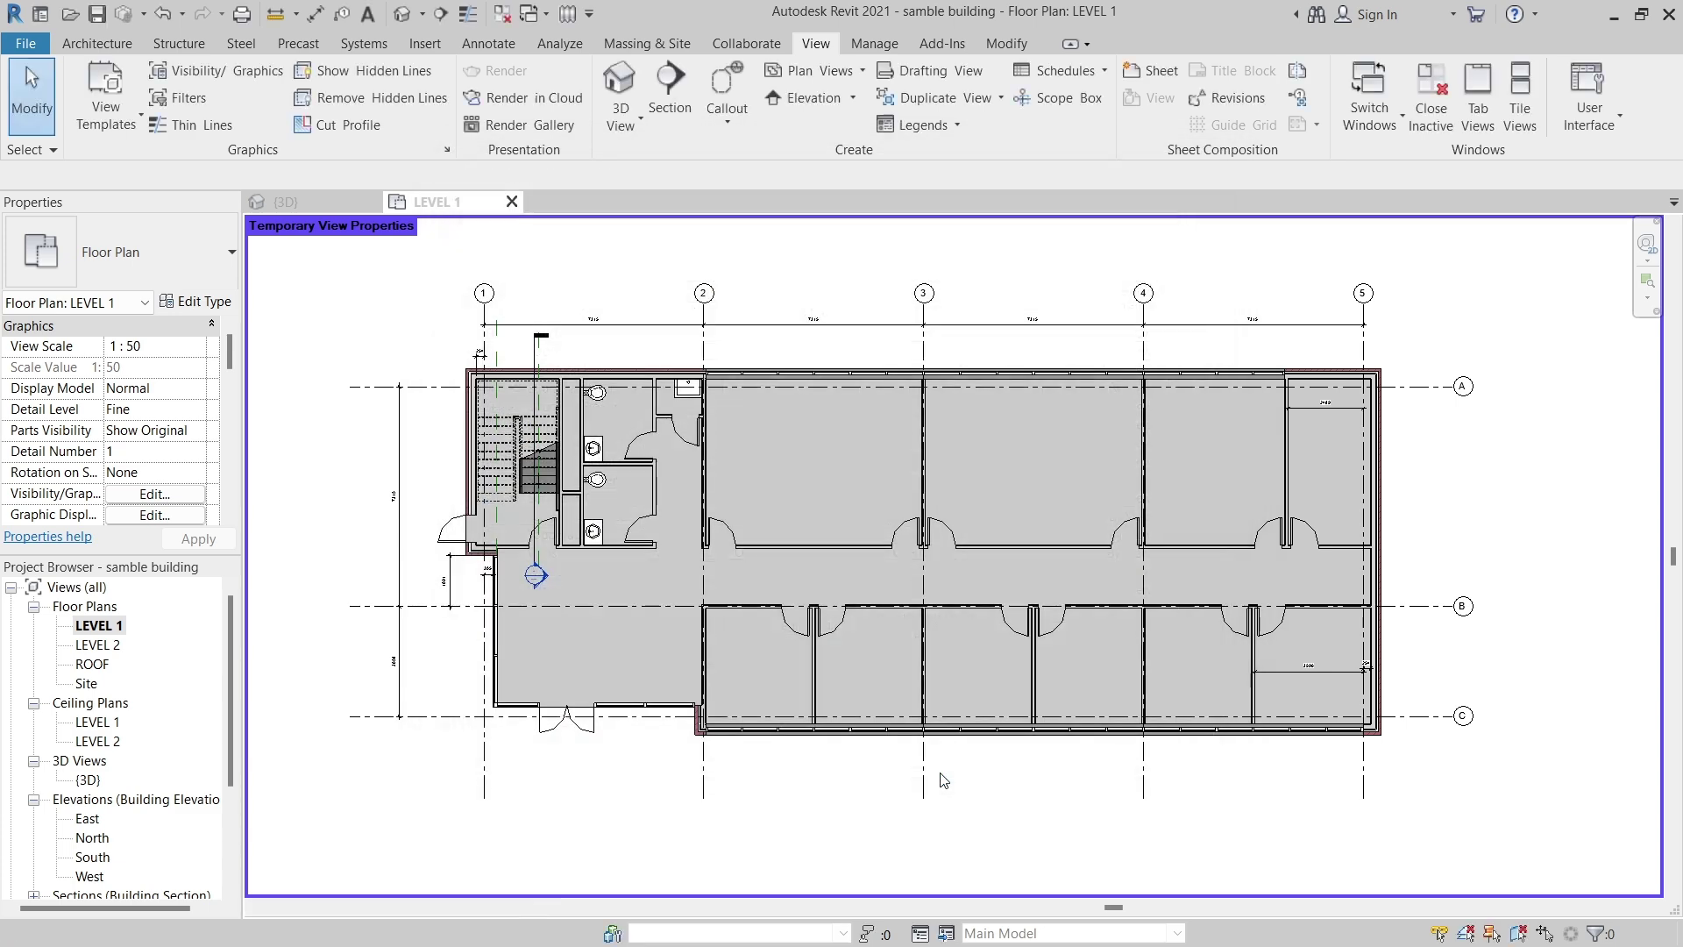
- Keep the view scale at 1 : 50 and choose Restore View Properties to end the temporary overrides
left_click(147, 347)
left_click(196, 346)
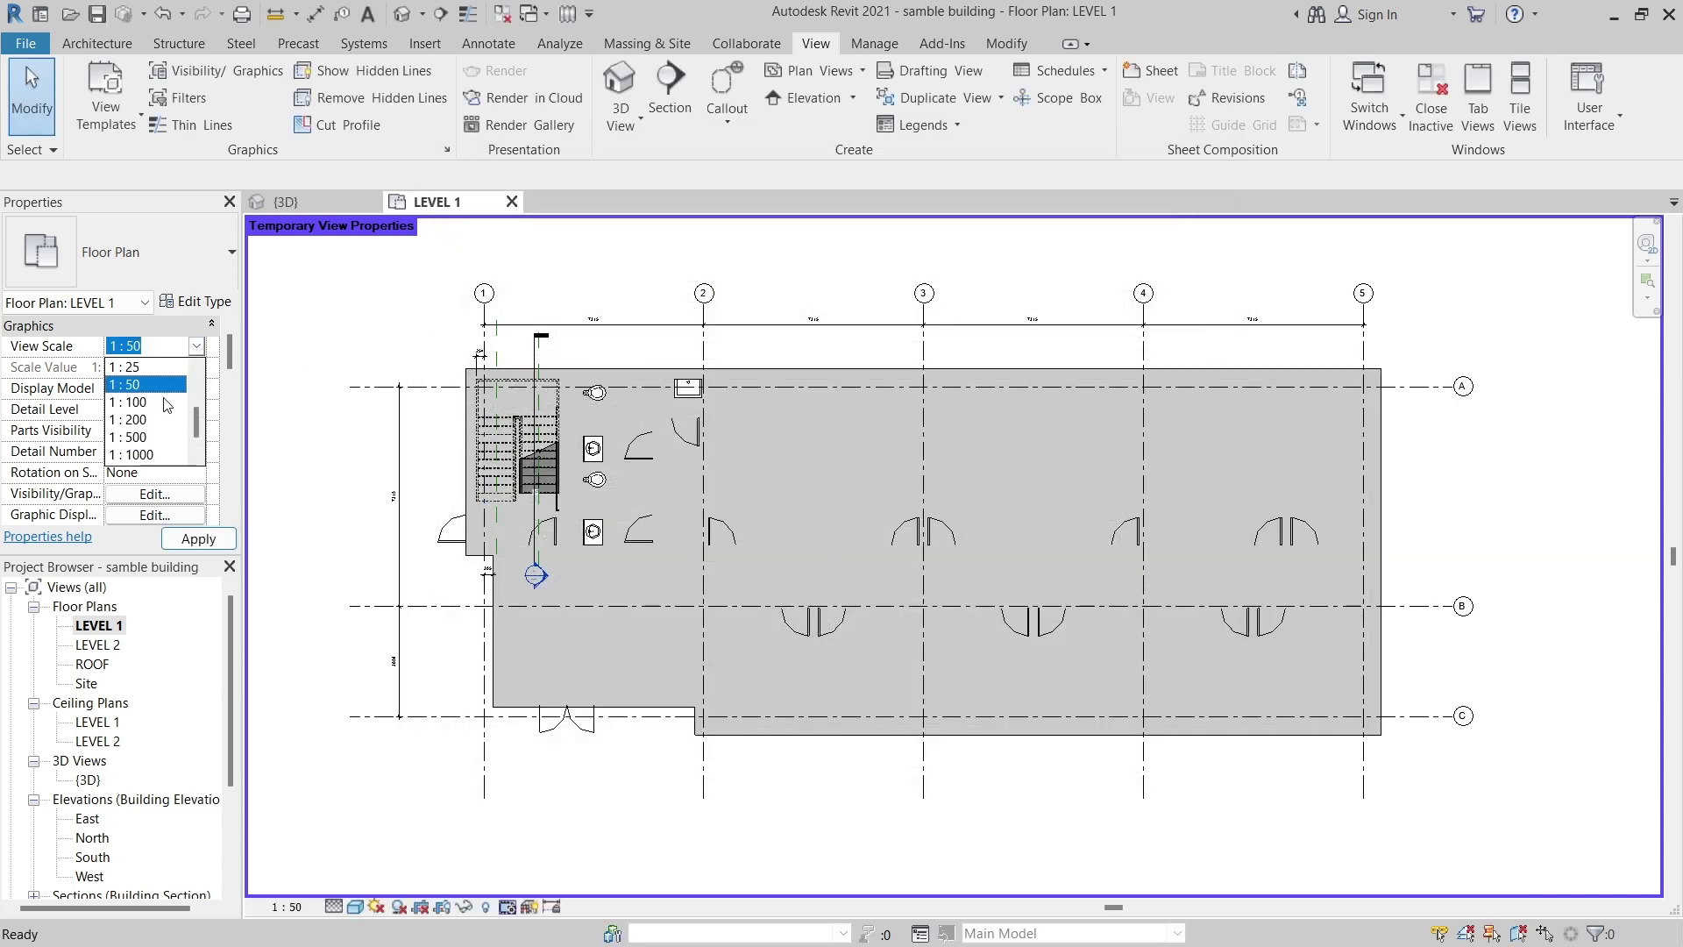
left_click(197, 347)
left_click(517, 907)
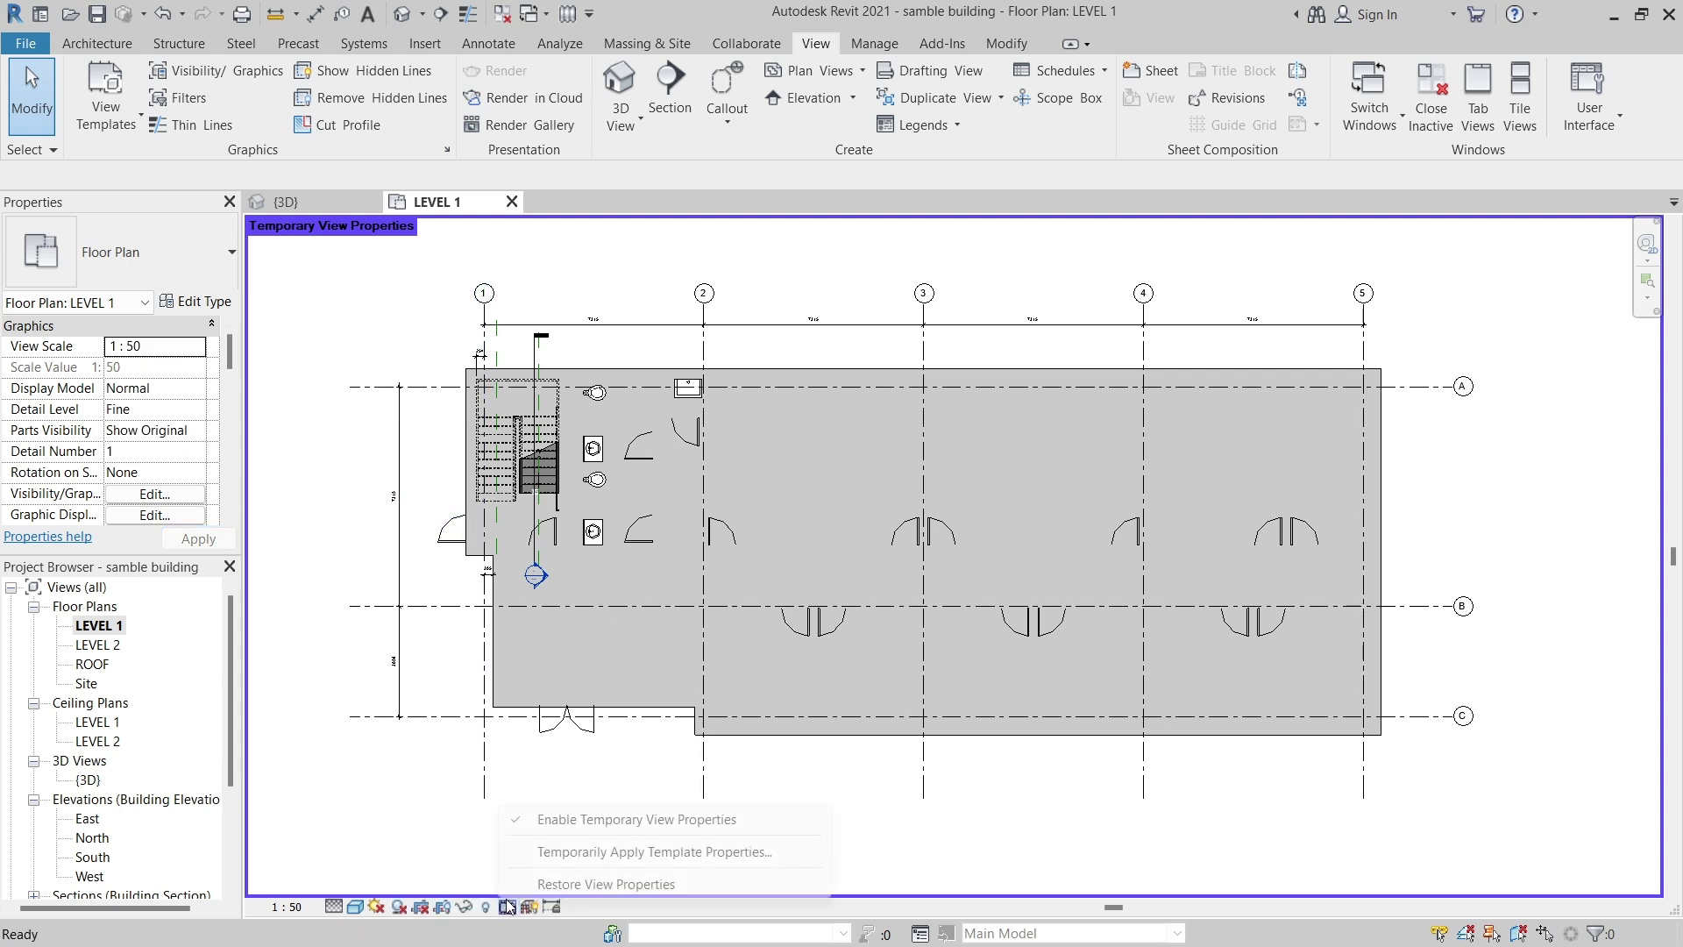
left_click(595, 885)
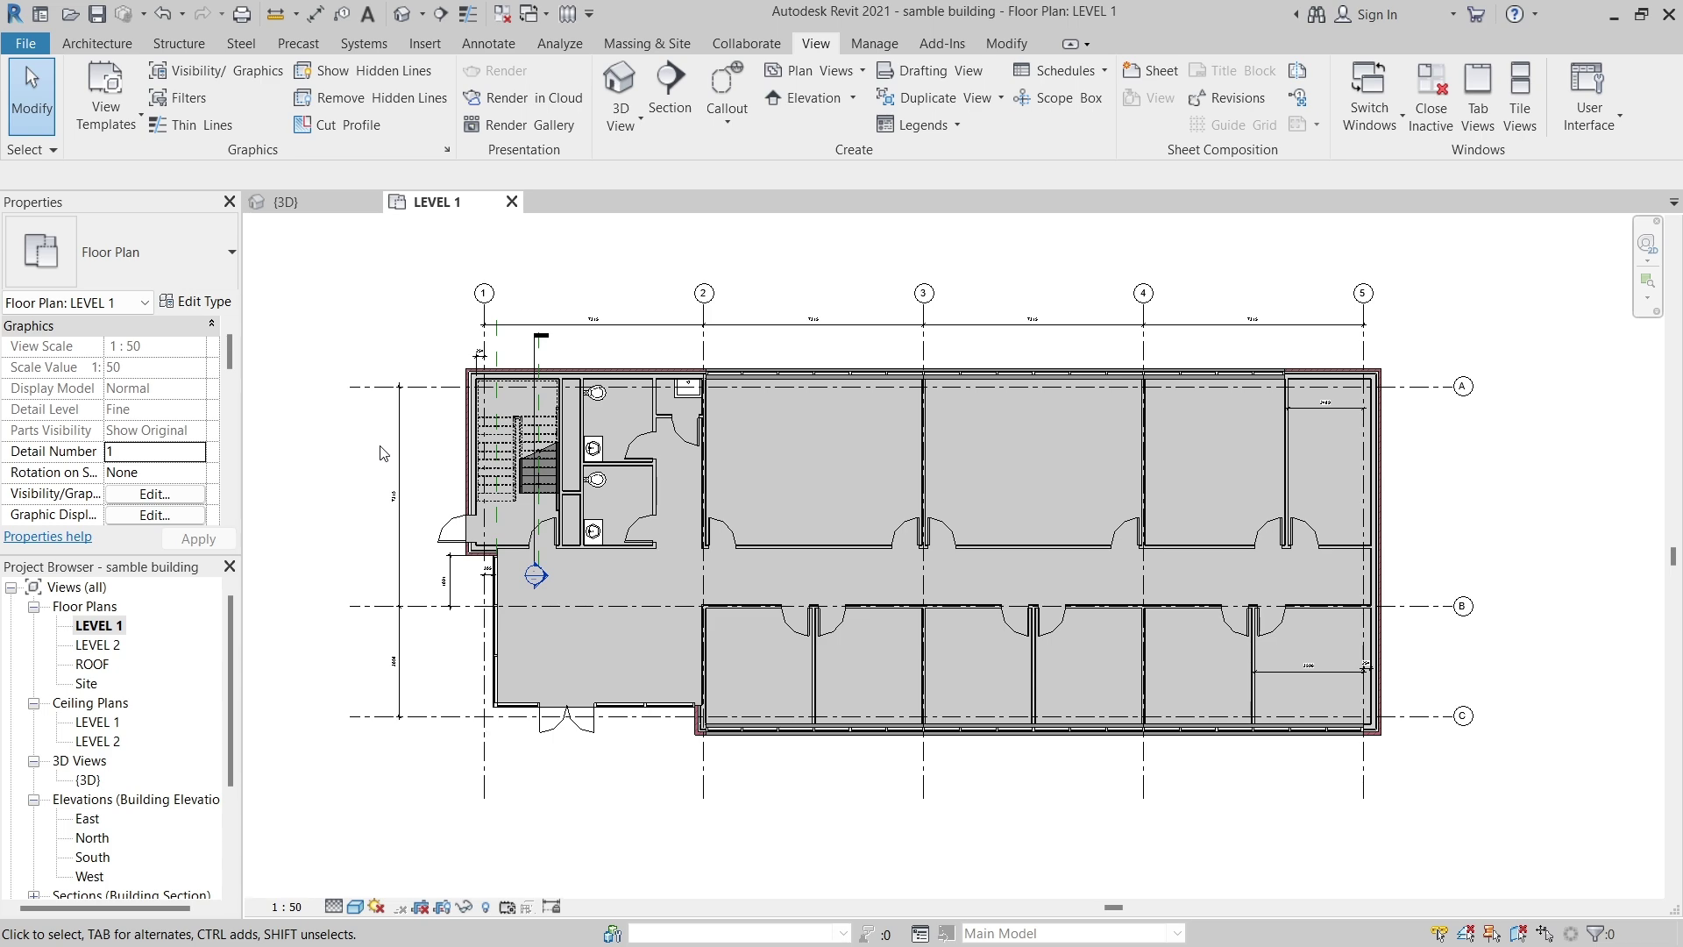
- In the Floor Plan type properties, set 'View Template applied to new views' to FLP-Architecture plan
left_click(196, 302)
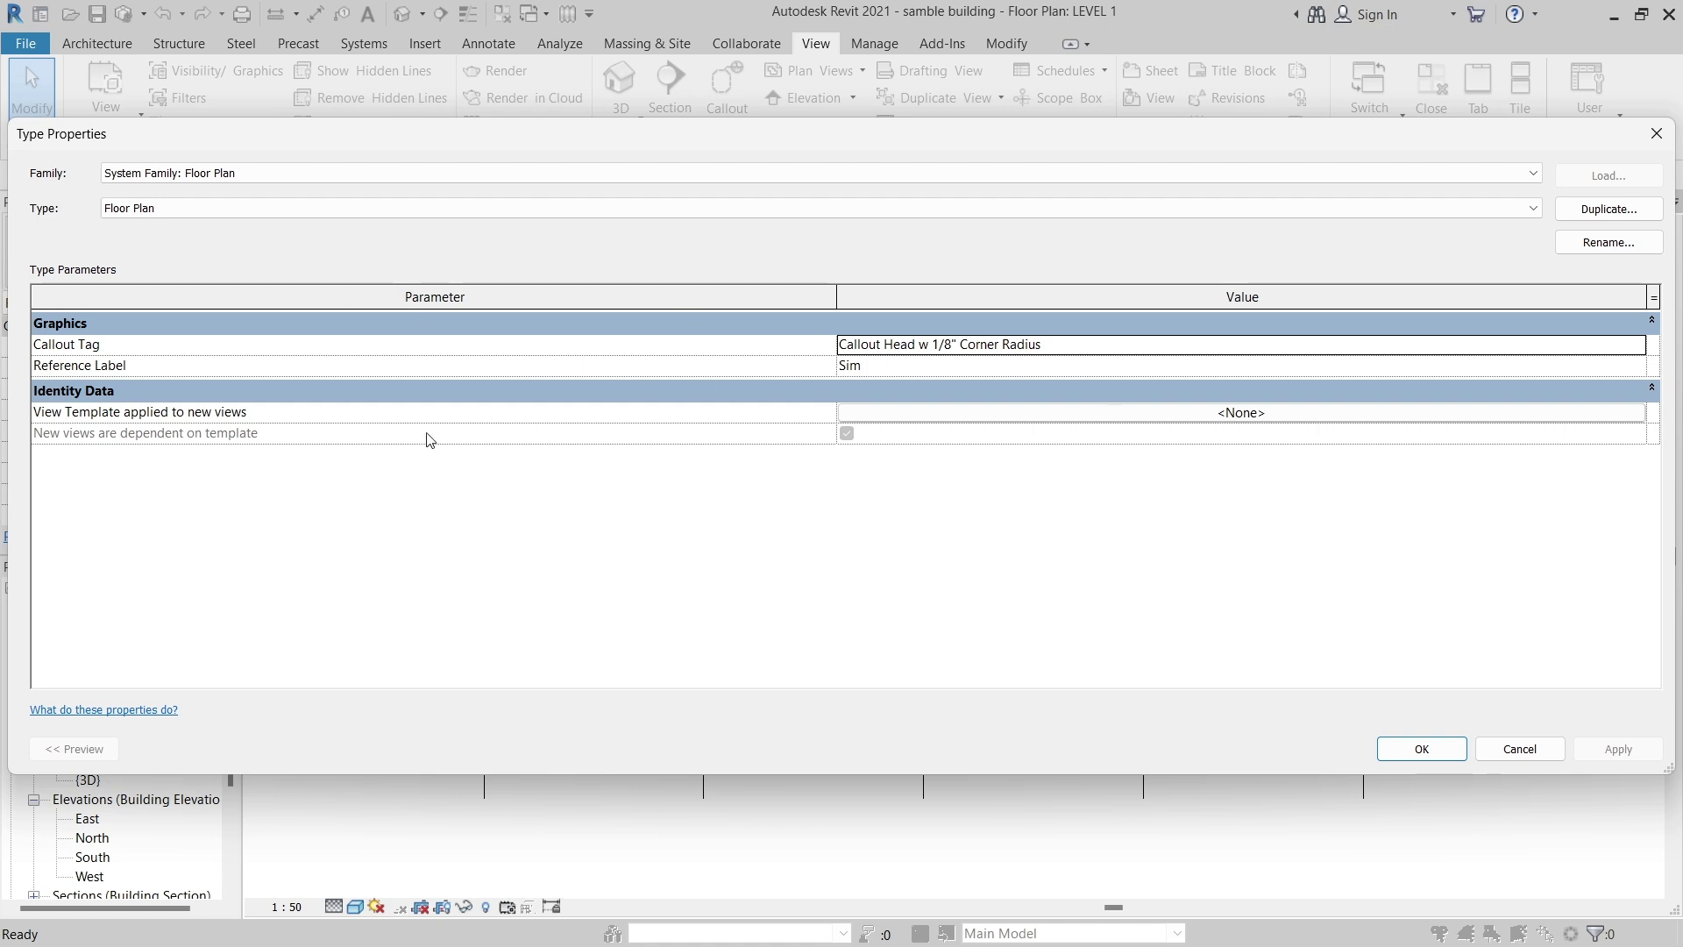
mouse_move(70, 419)
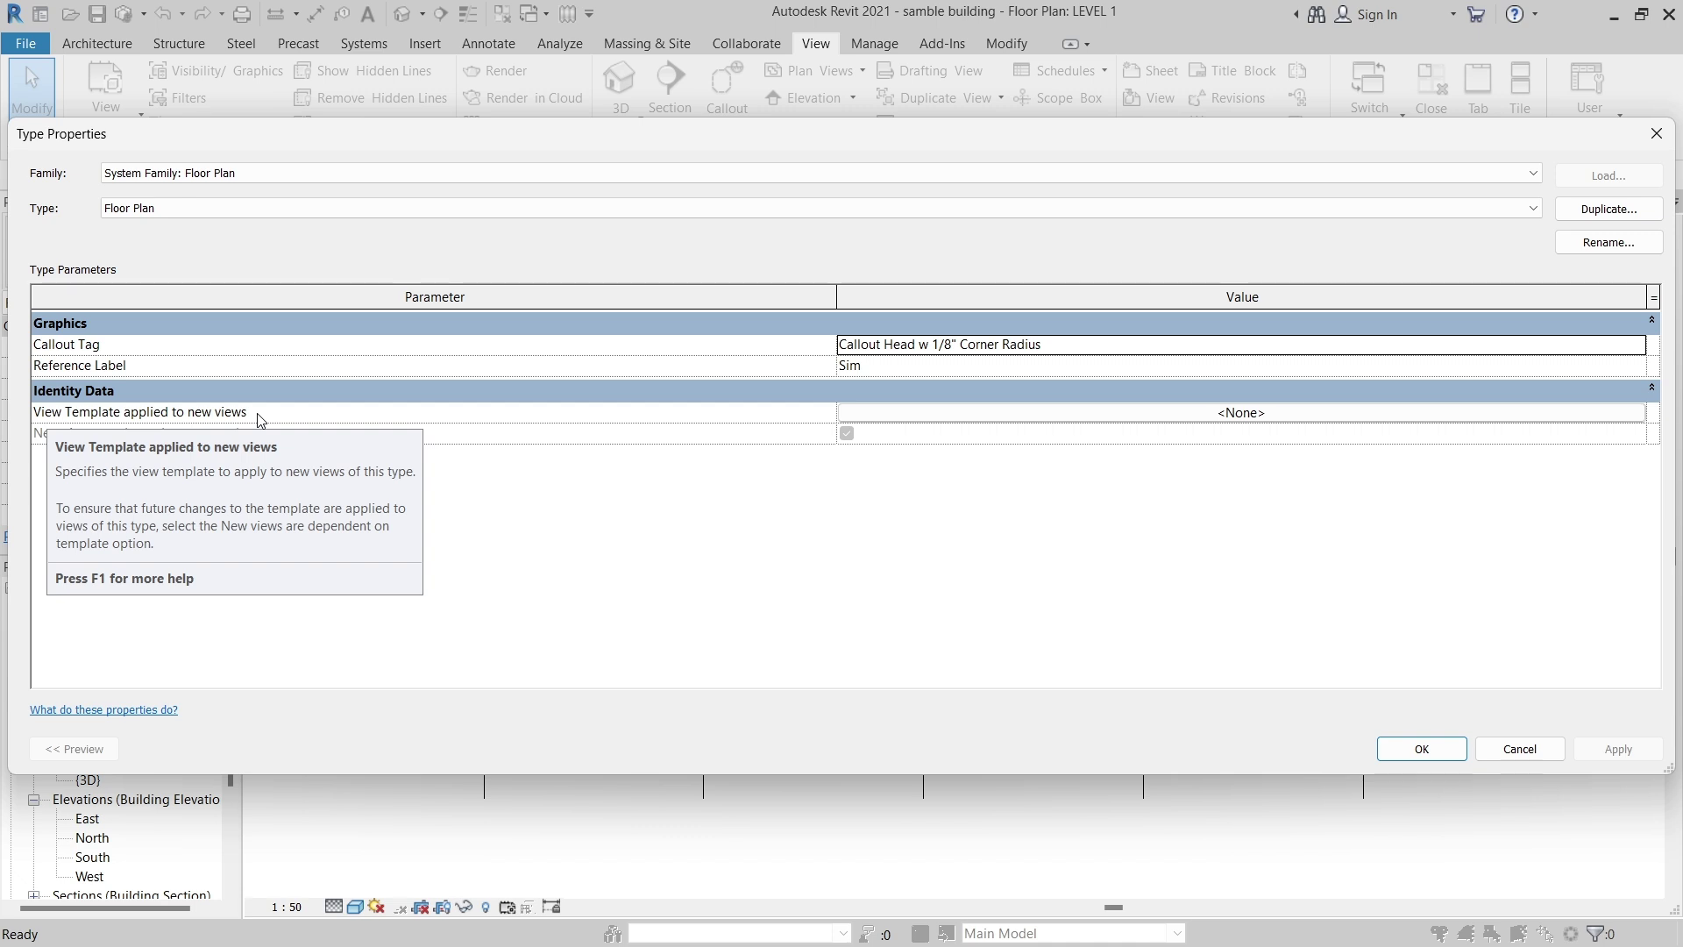
left_click(1250, 416)
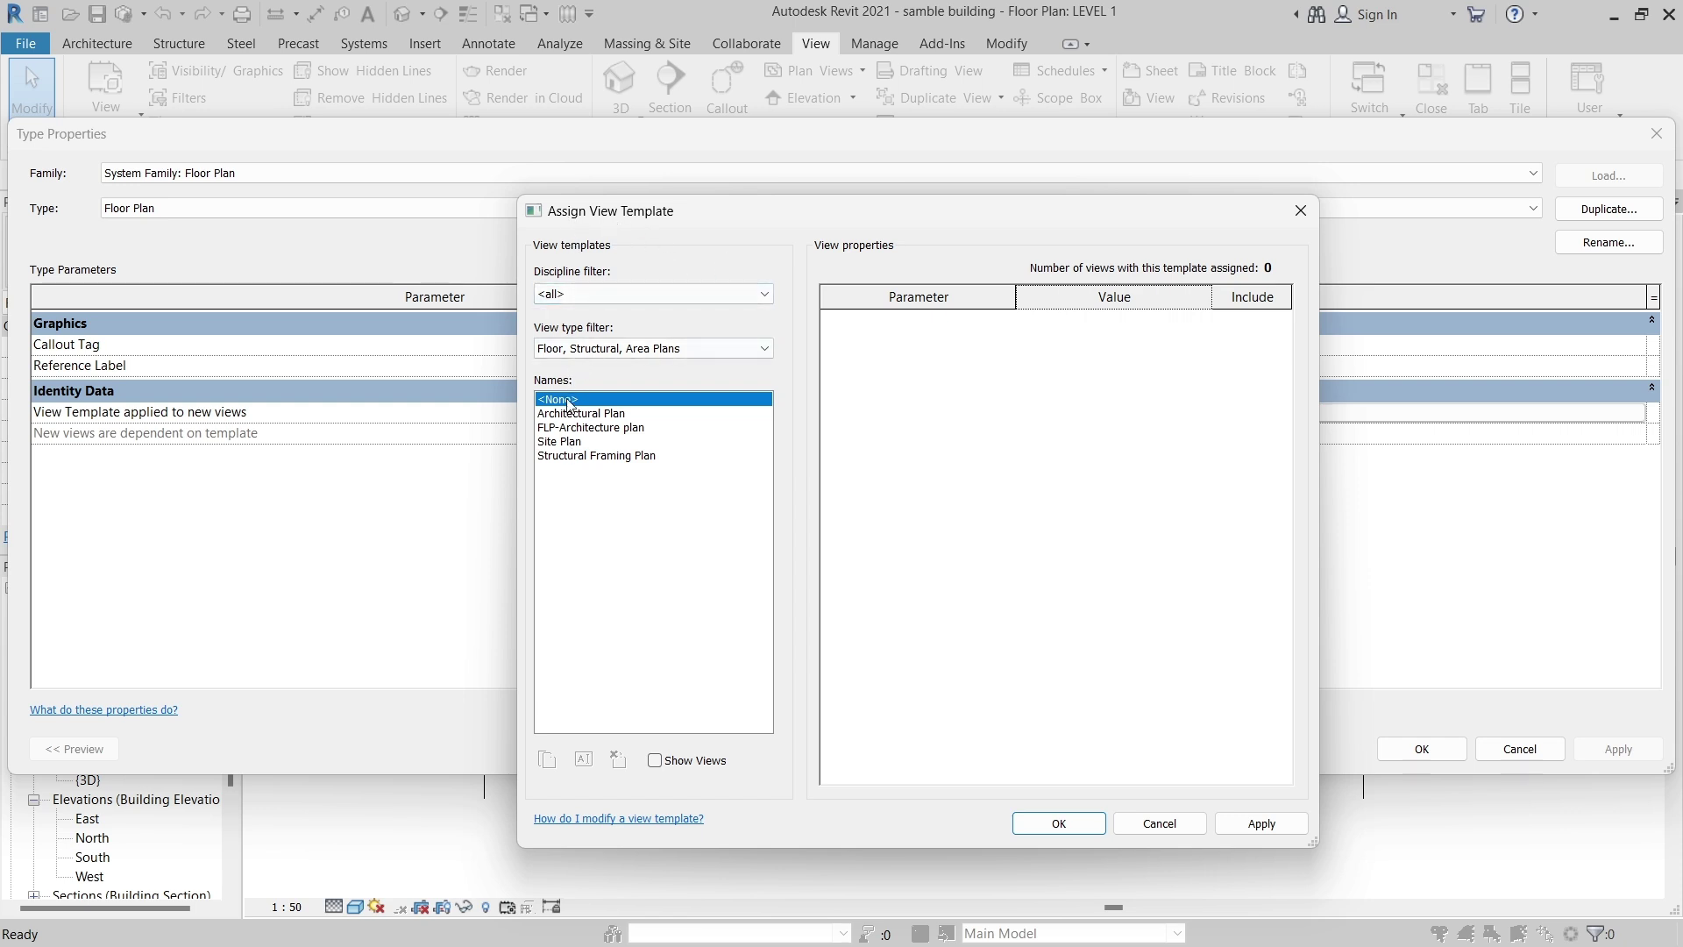
left_click(570, 427)
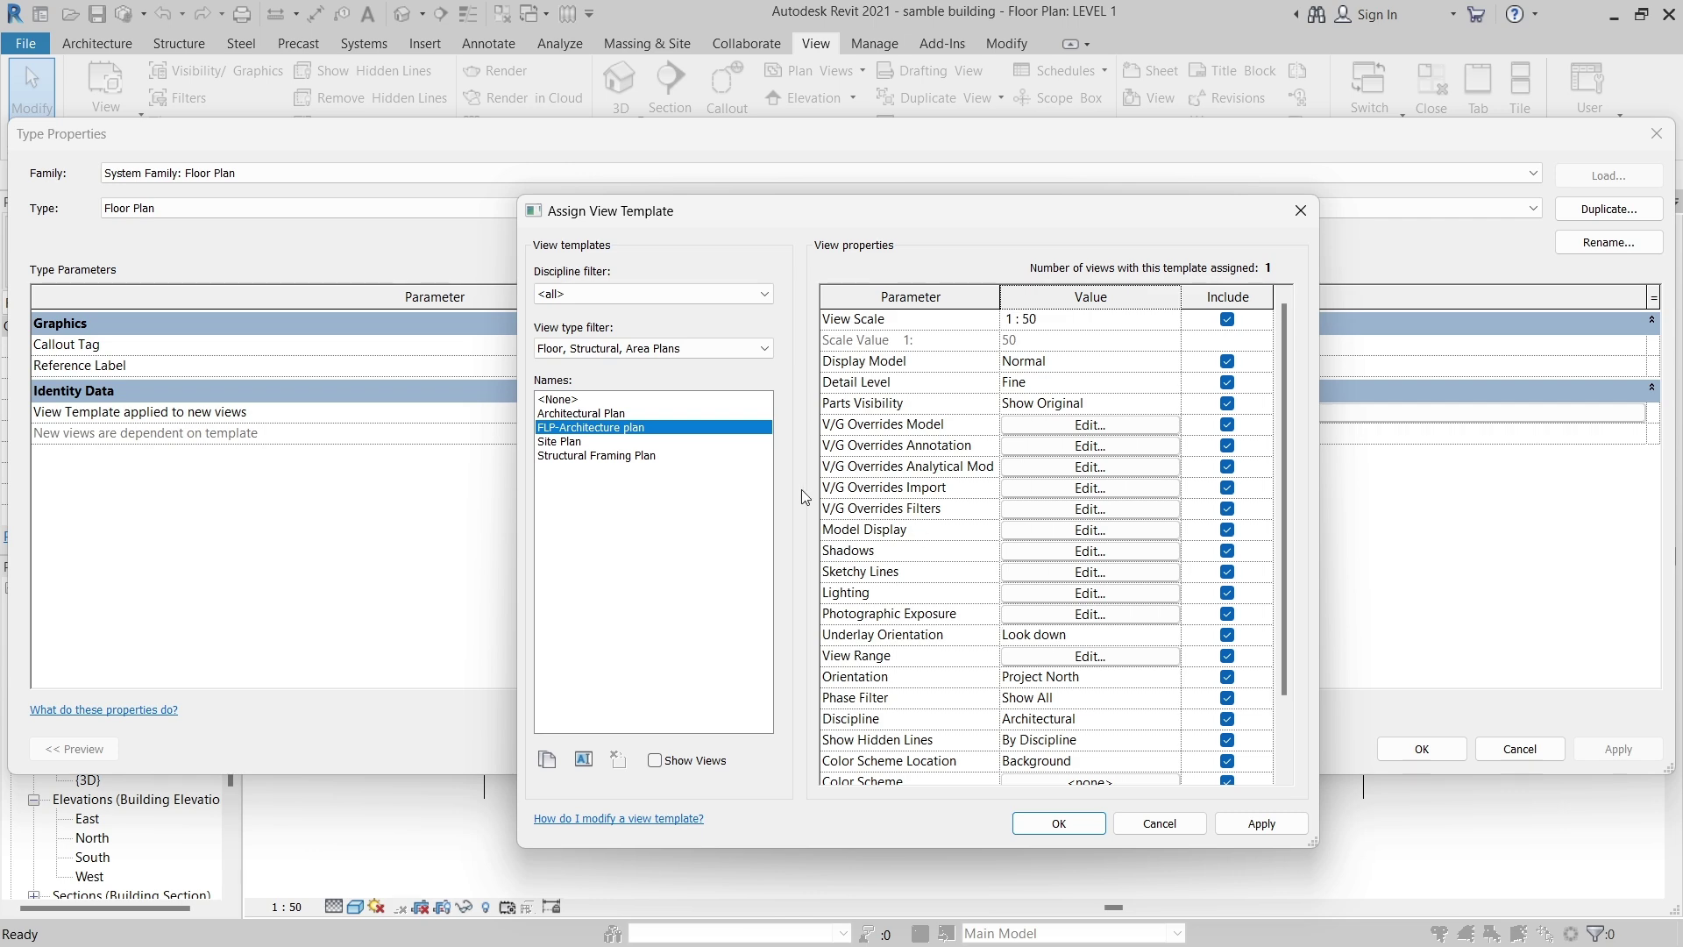
left_click(1045, 823)
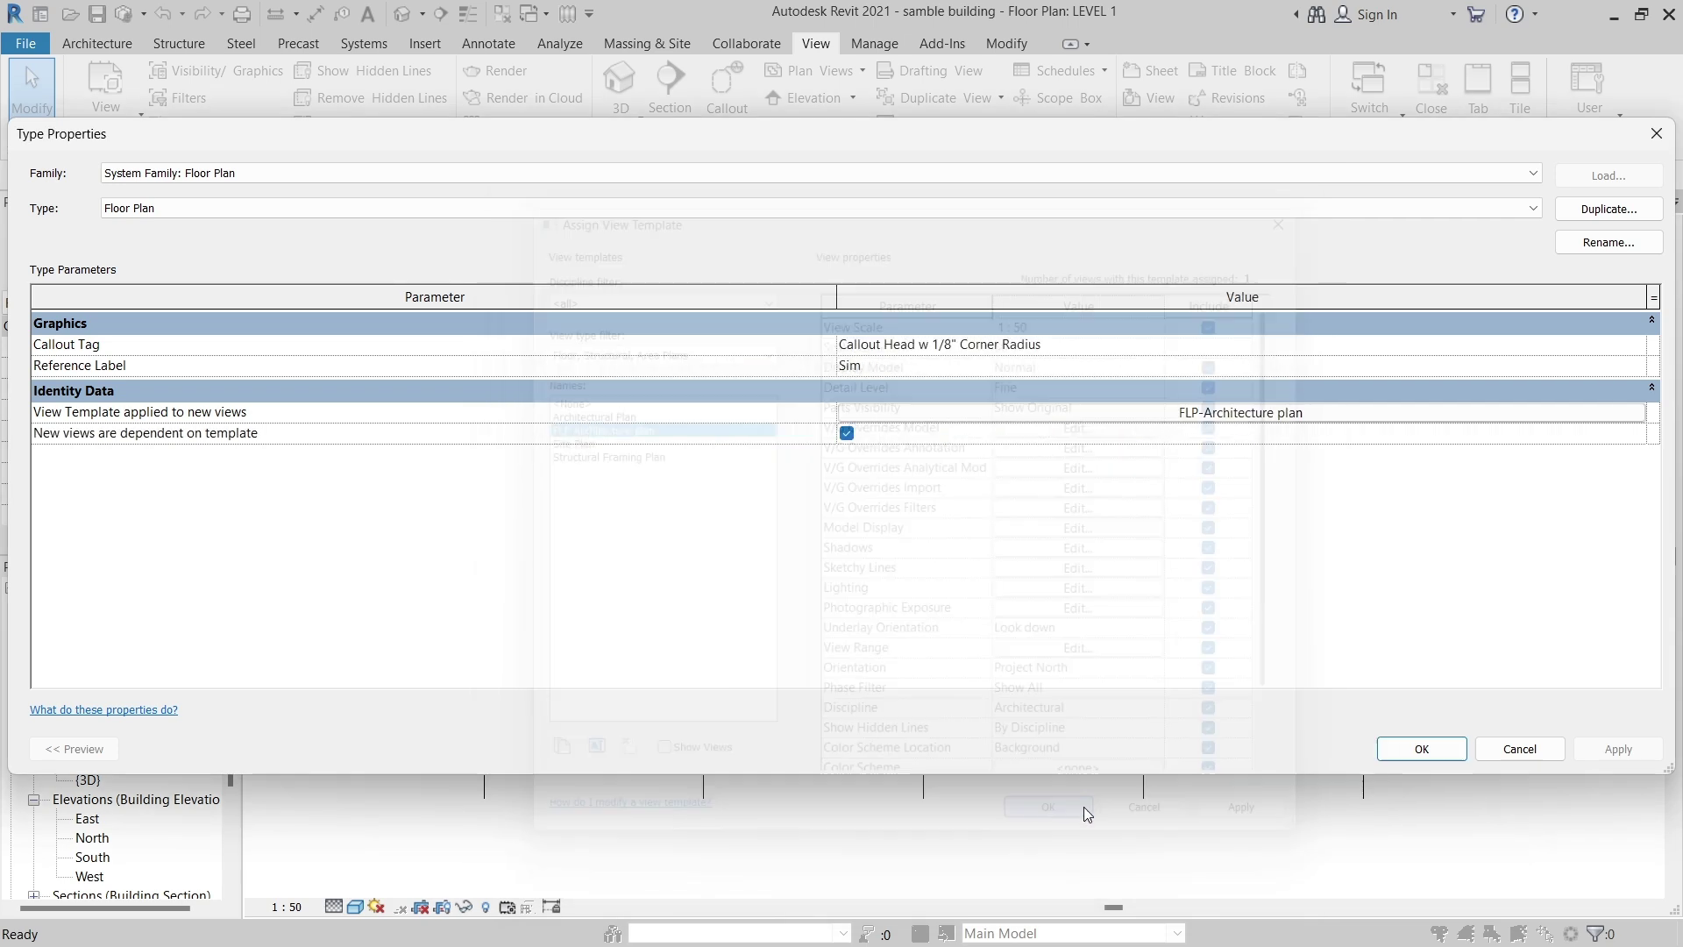
mouse_move(51, 448)
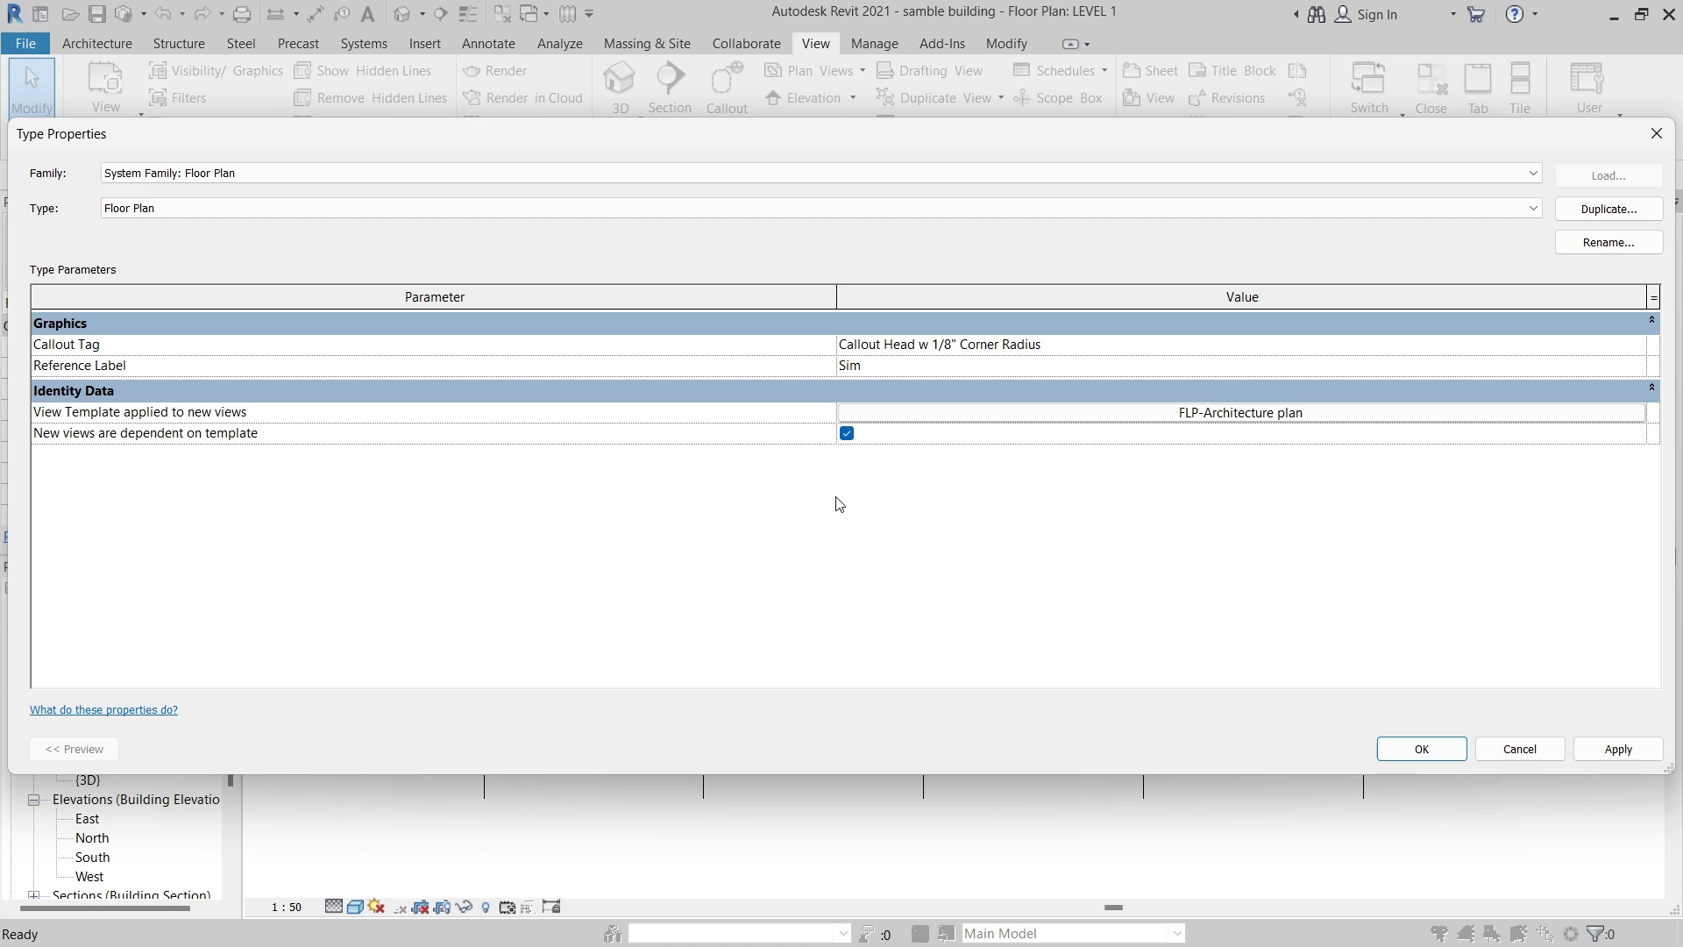
left_click(847, 433)
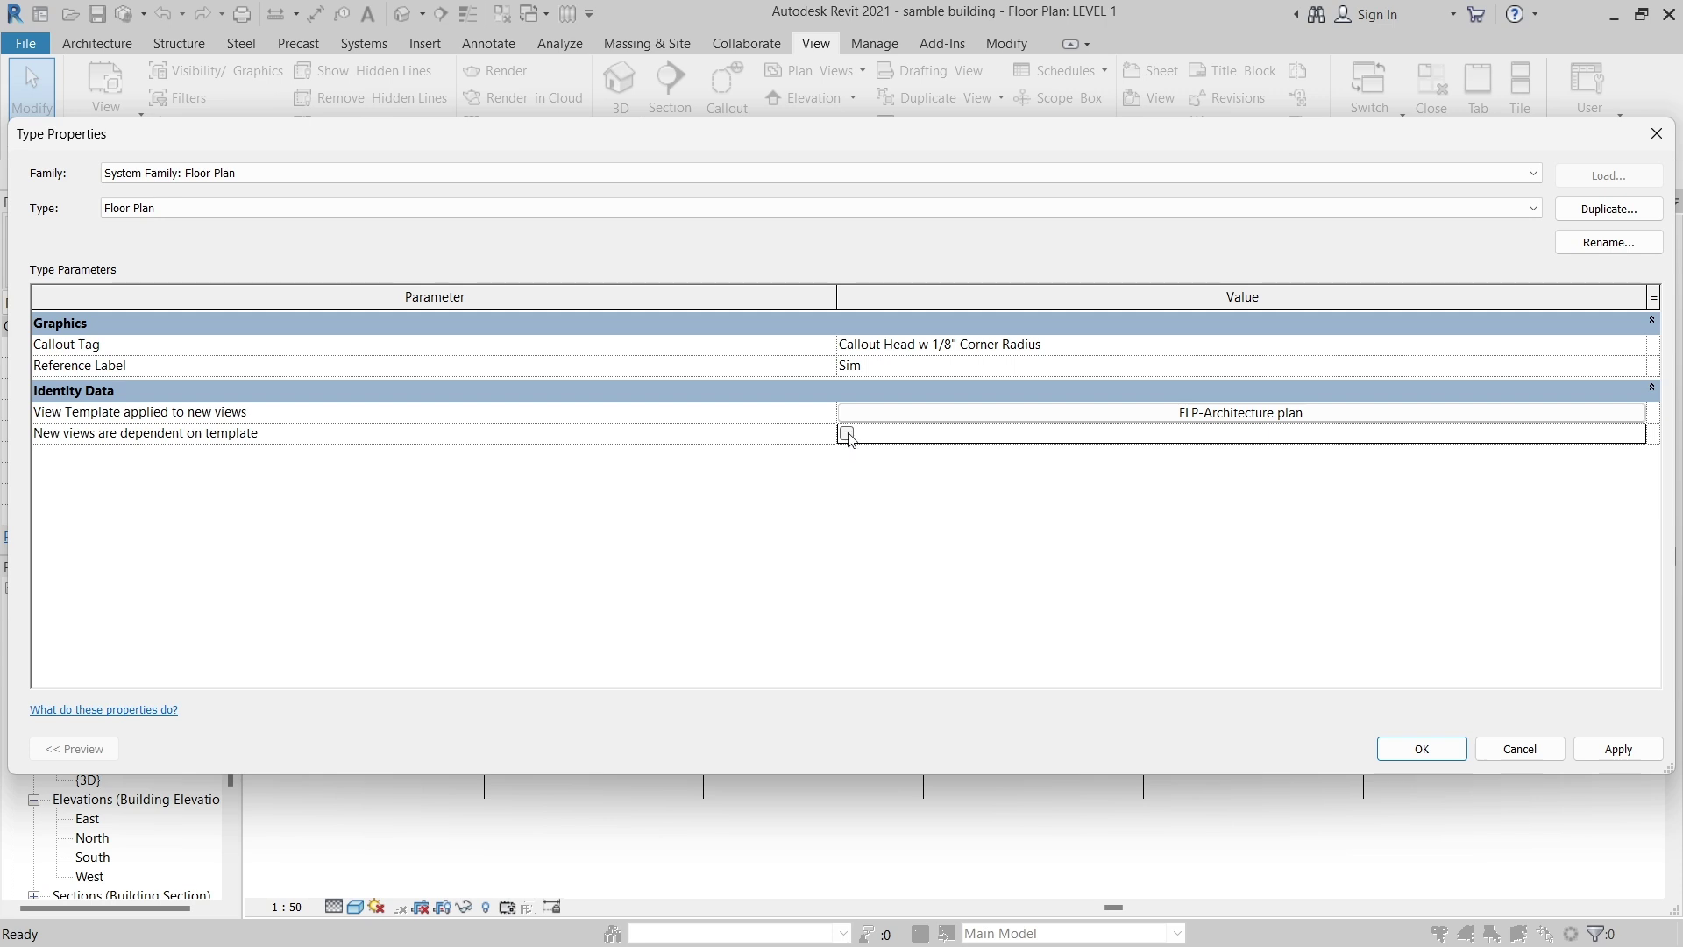
left_click(847, 433)
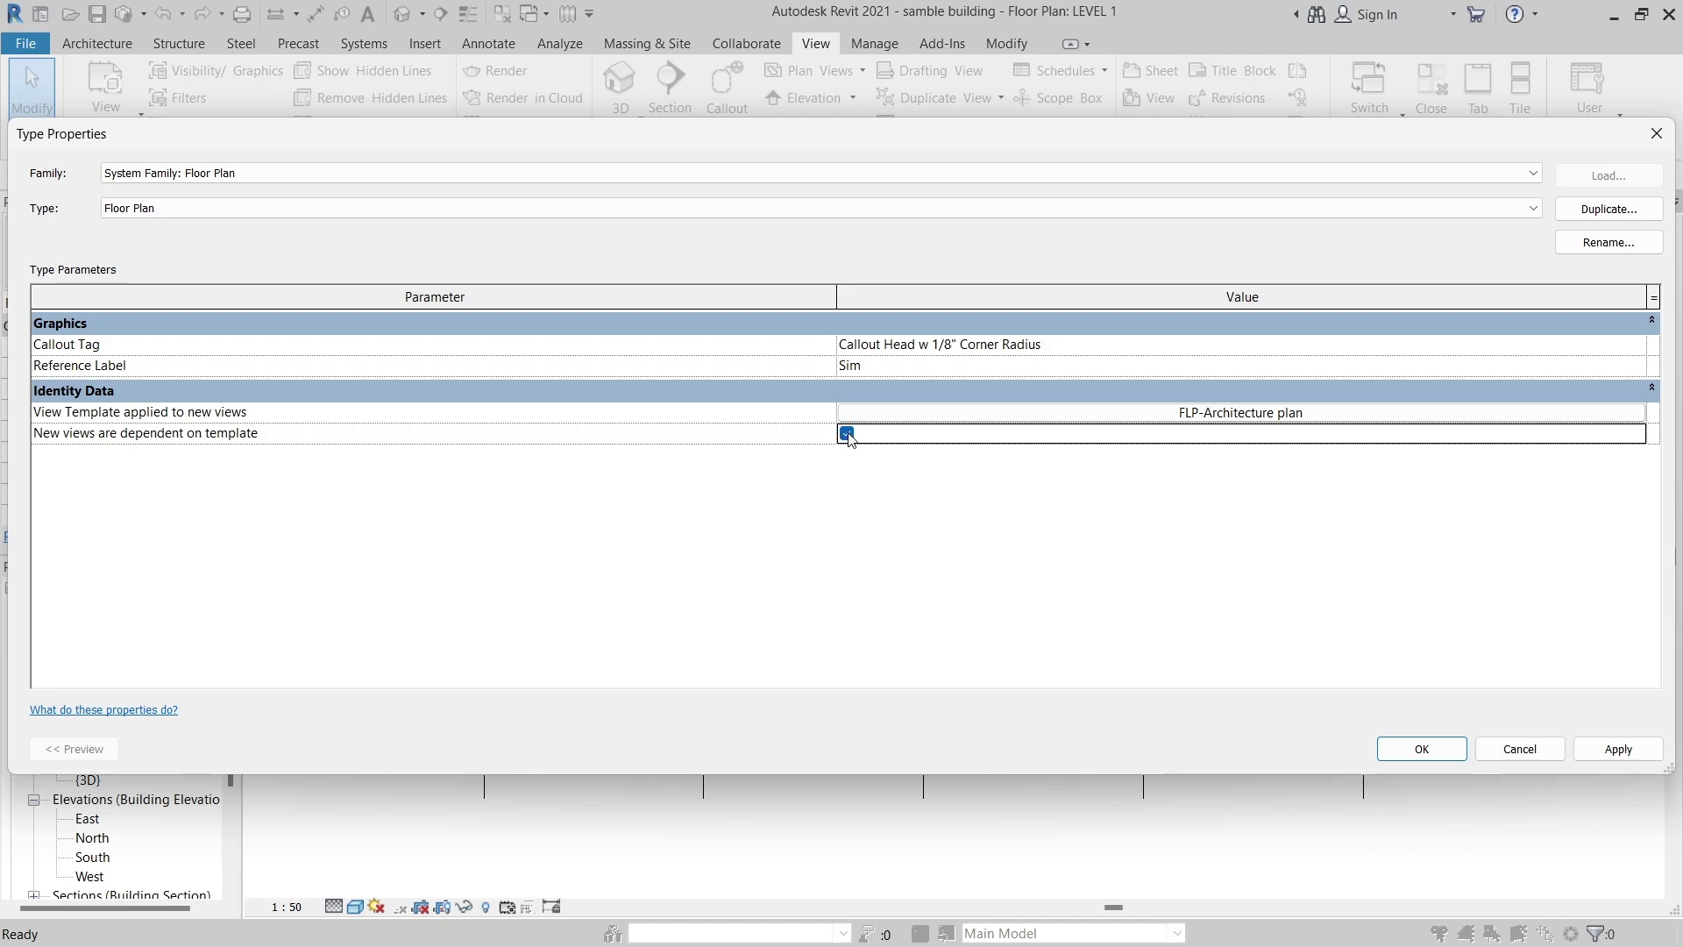